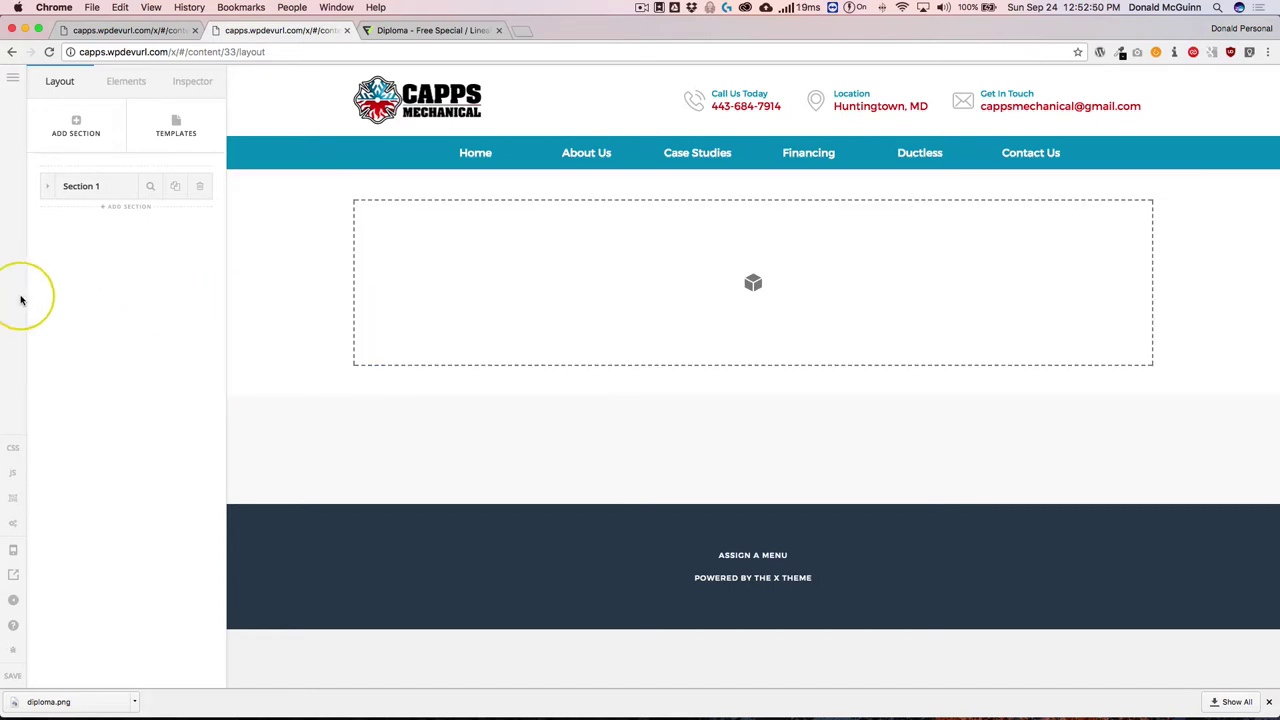
- Search the elements for "social" and place a Social element in the empty section
click(126, 84)
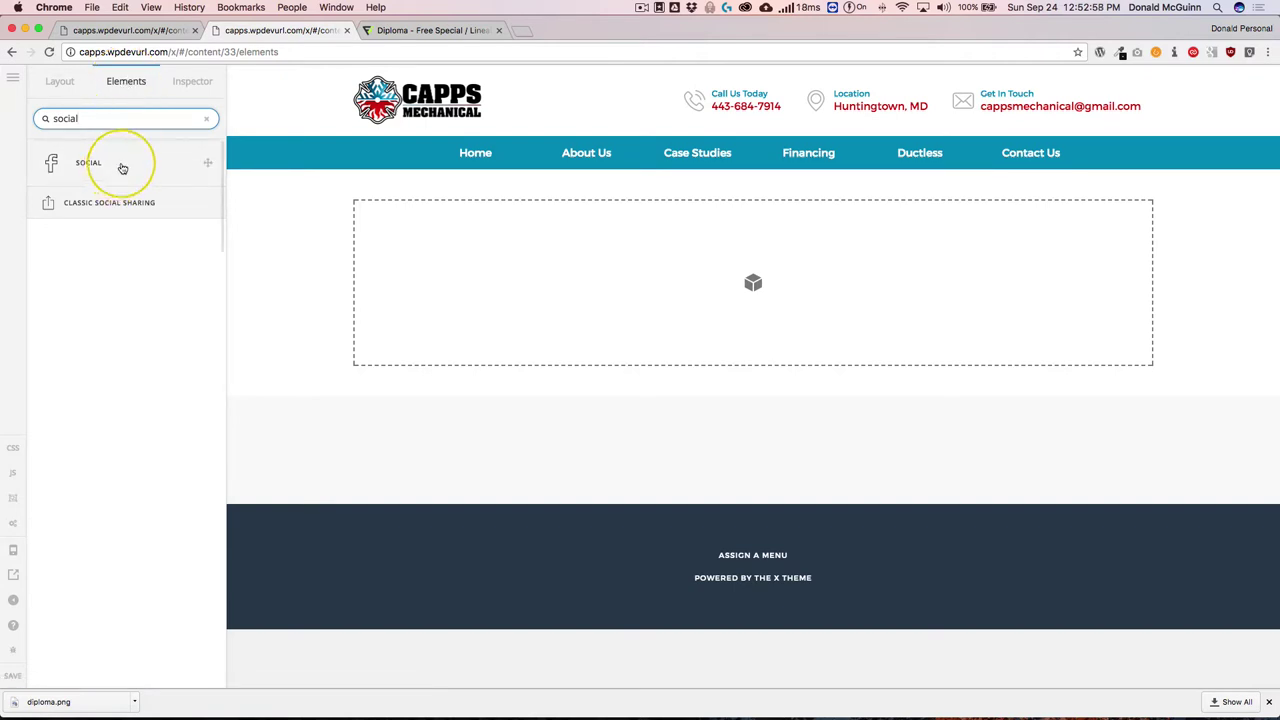
drag(122, 168, 480, 269)
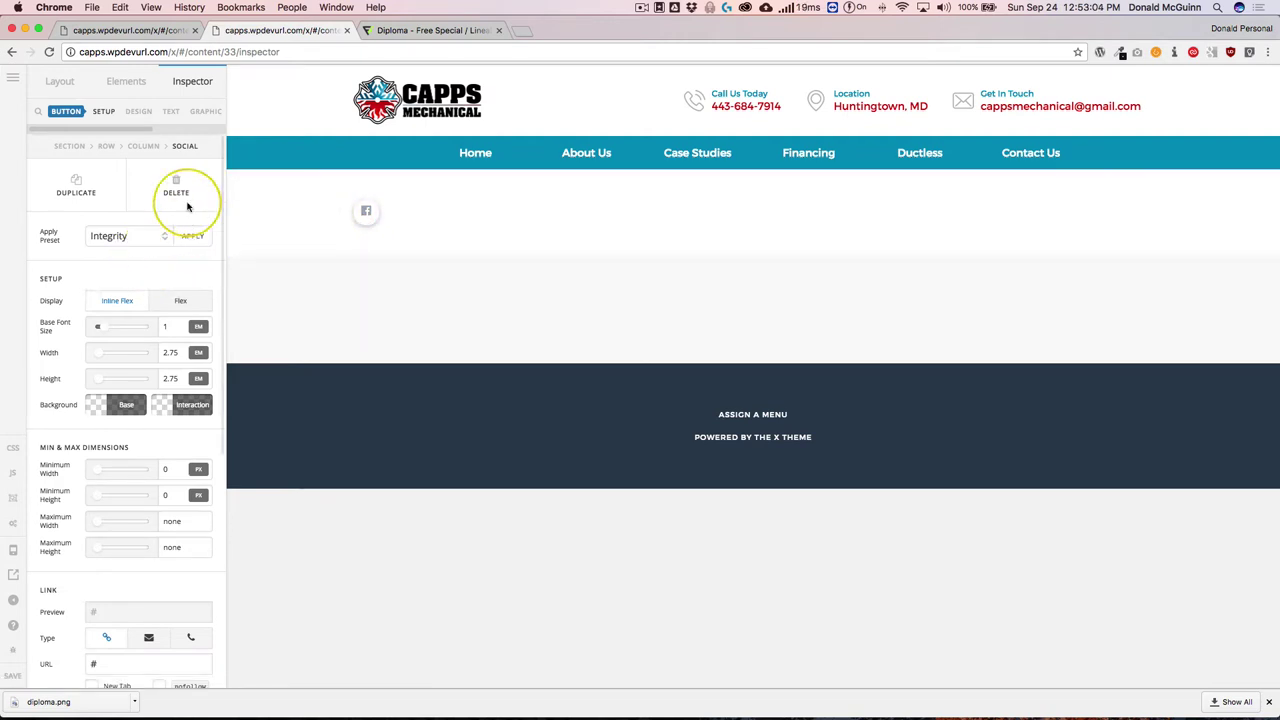
- Switch the Social element's graphic type to image and upload diploma.png as its primary graphic image
click(205, 112)
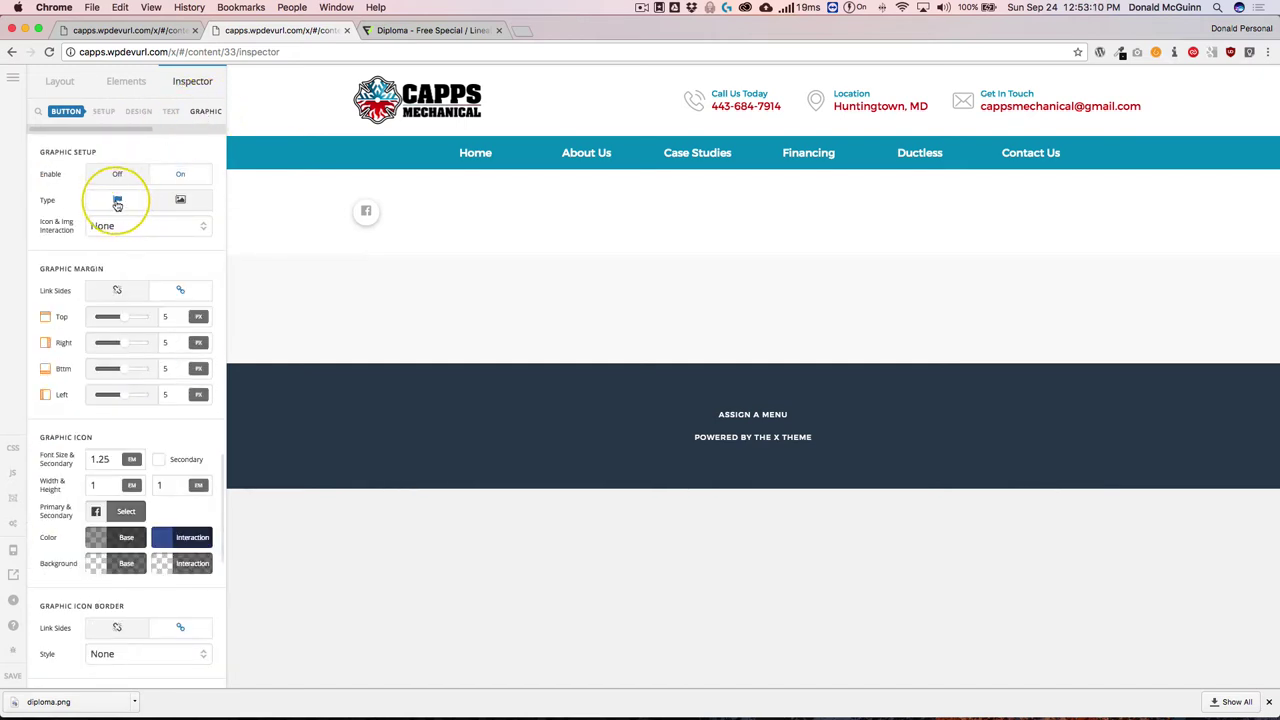
click(178, 200)
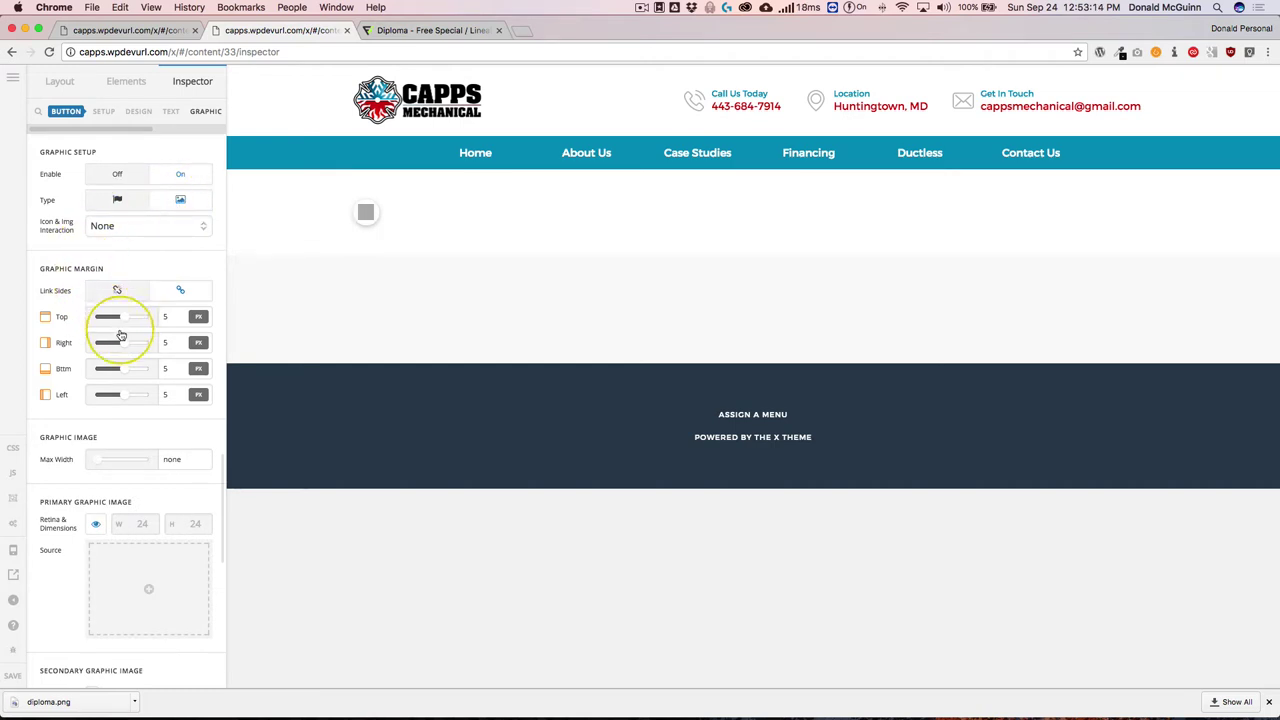
click(148, 591)
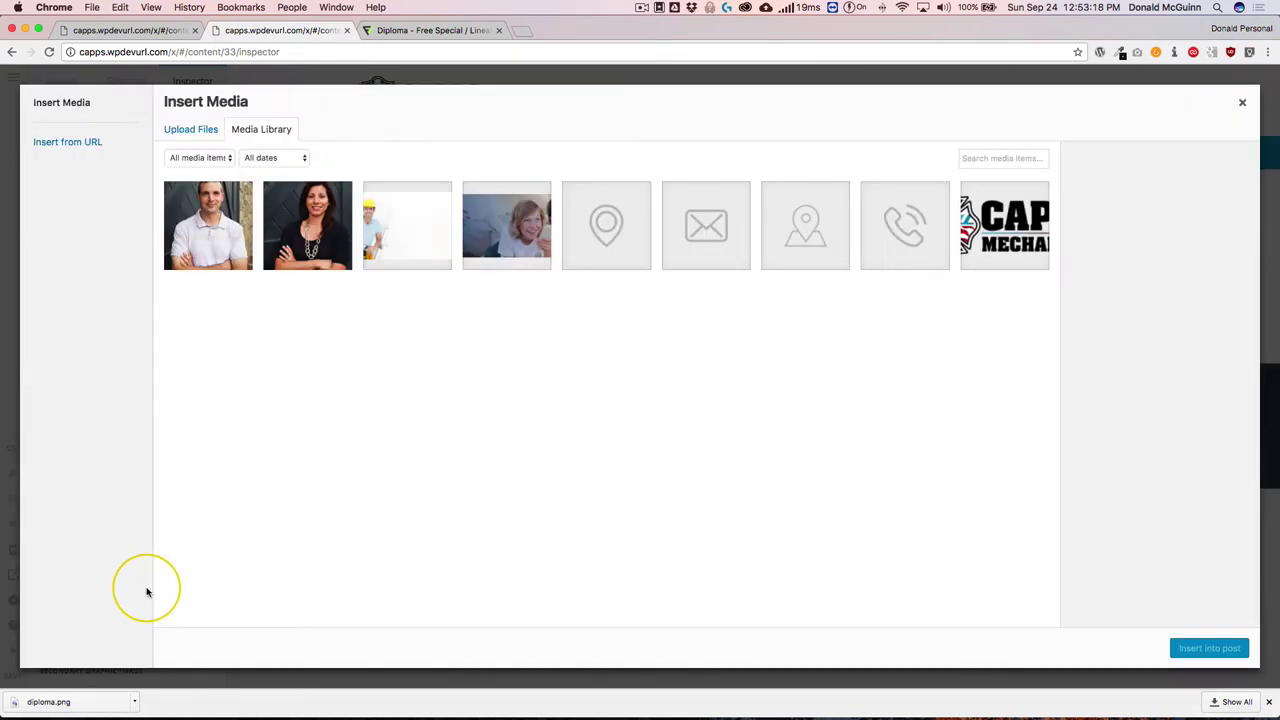
drag(38, 705, 494, 409)
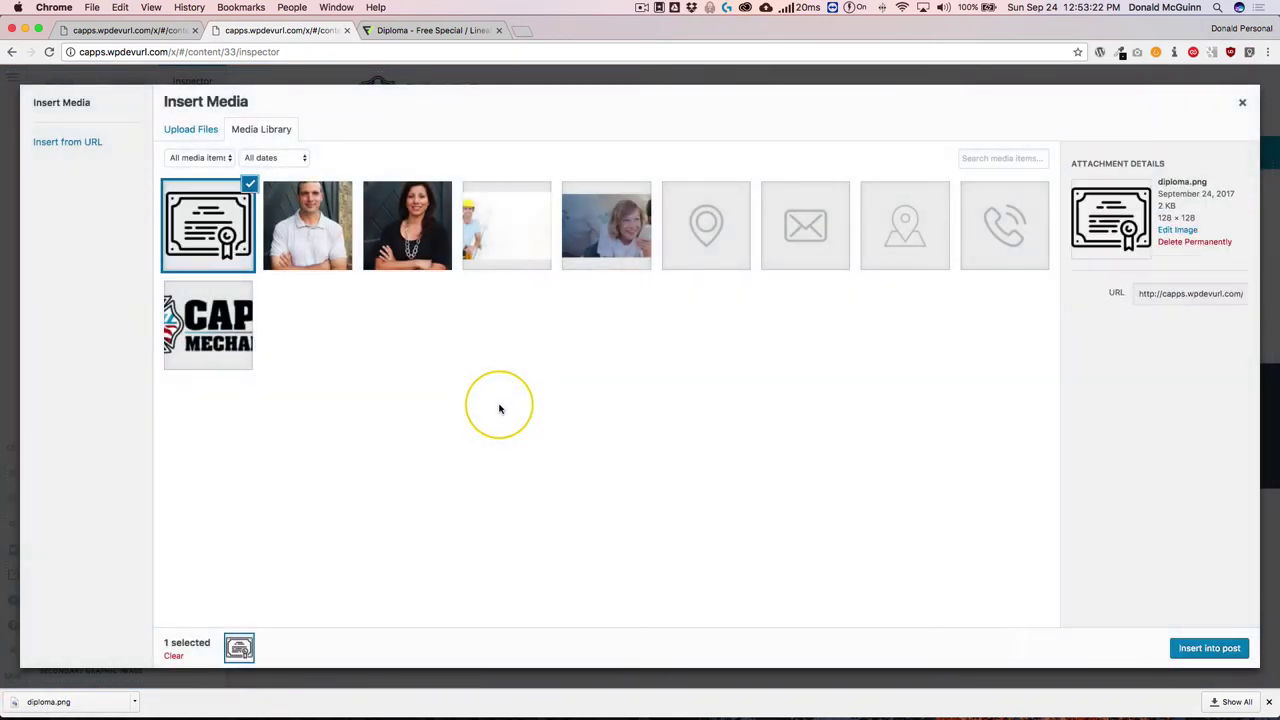
click(1208, 649)
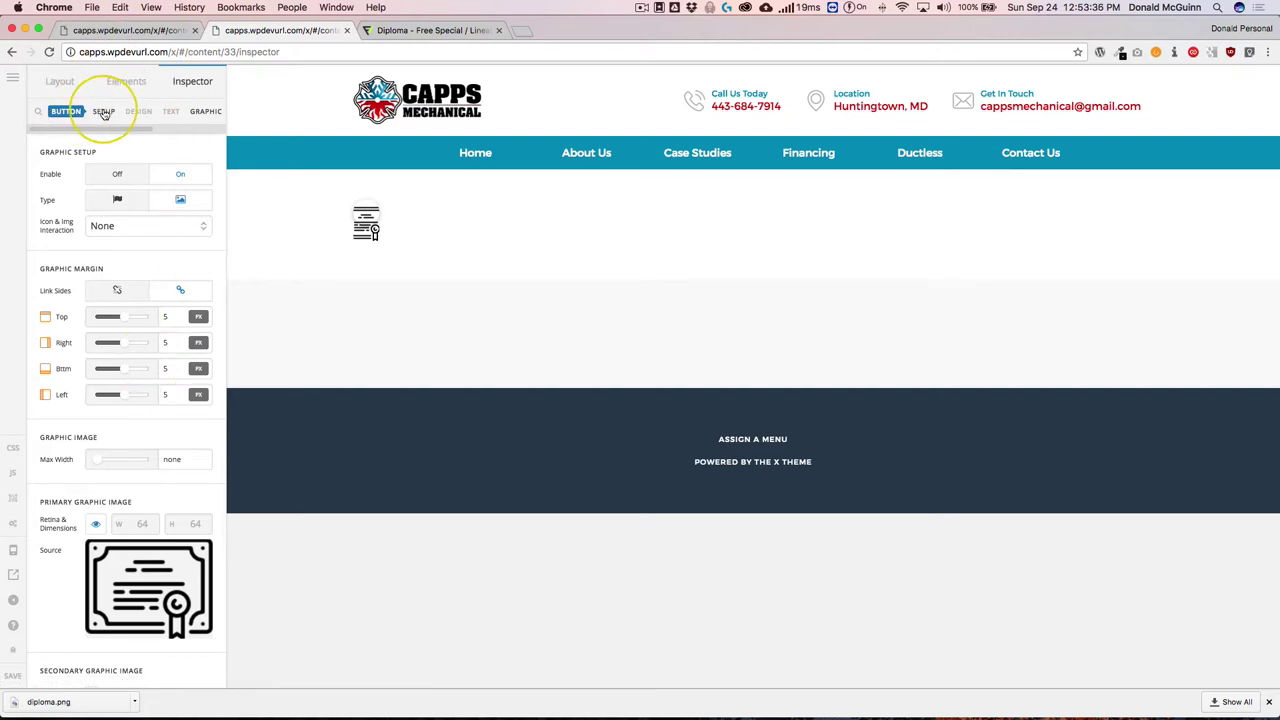
- Set both the width and height of the Social element to auto
click(104, 112)
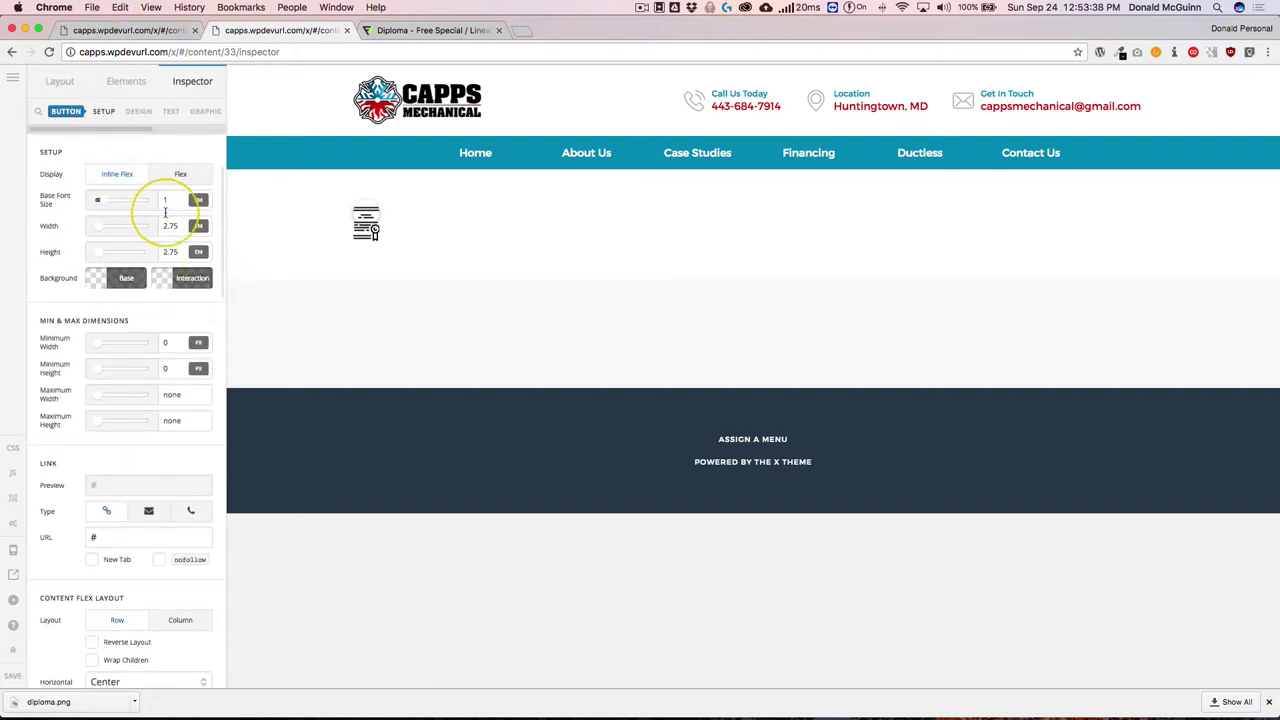
click(165, 226)
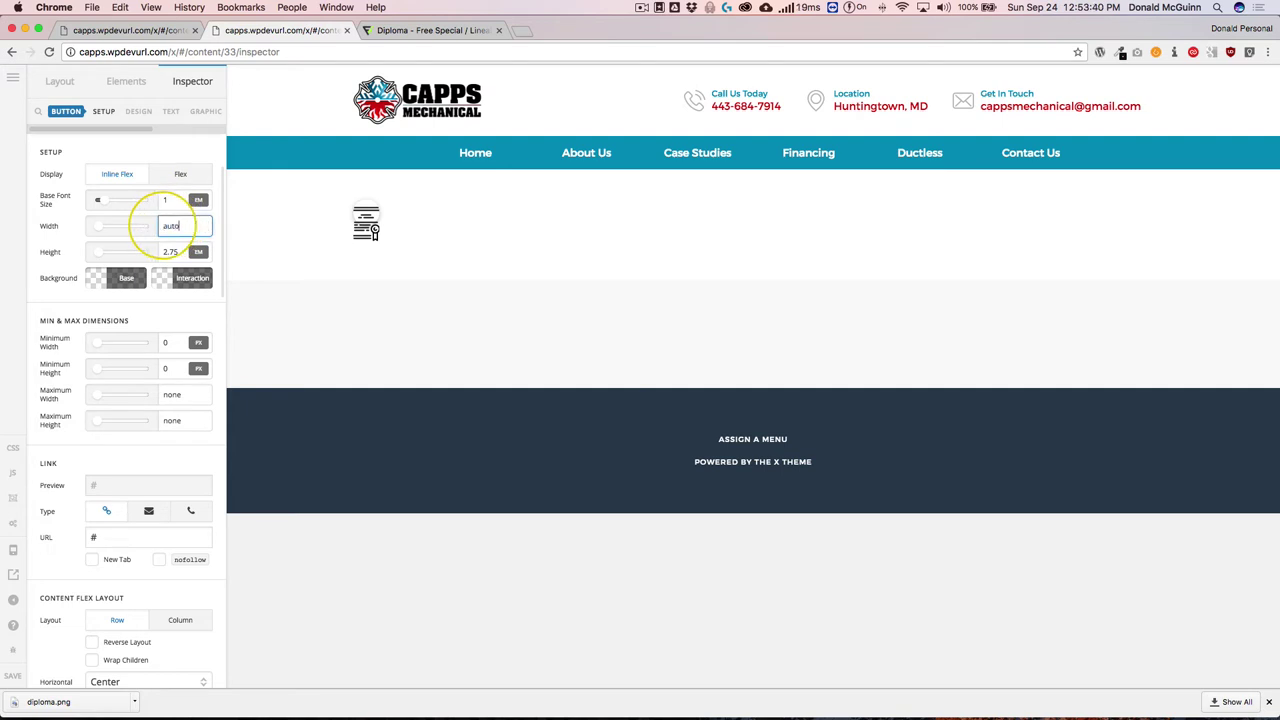
key(Tab)
text(a)
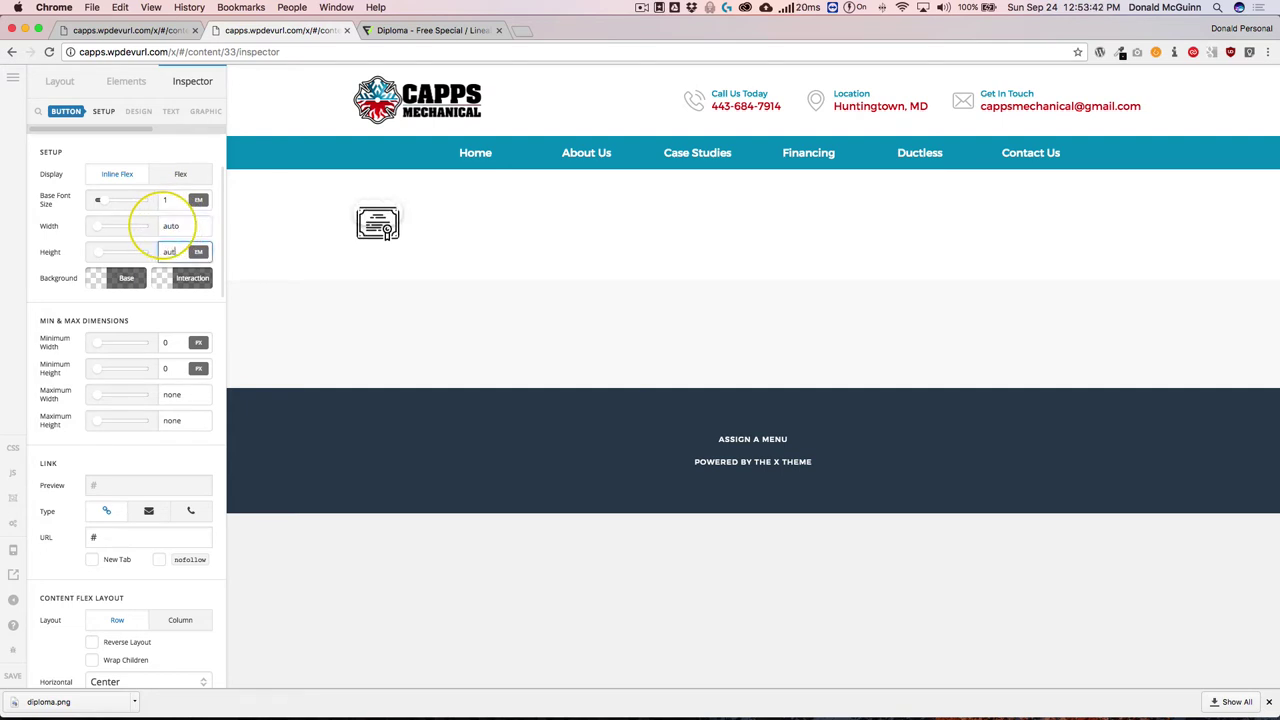
- Set the border radius of all four linked corners of the Social element to 0 em
drag(129, 309, 149, 320)
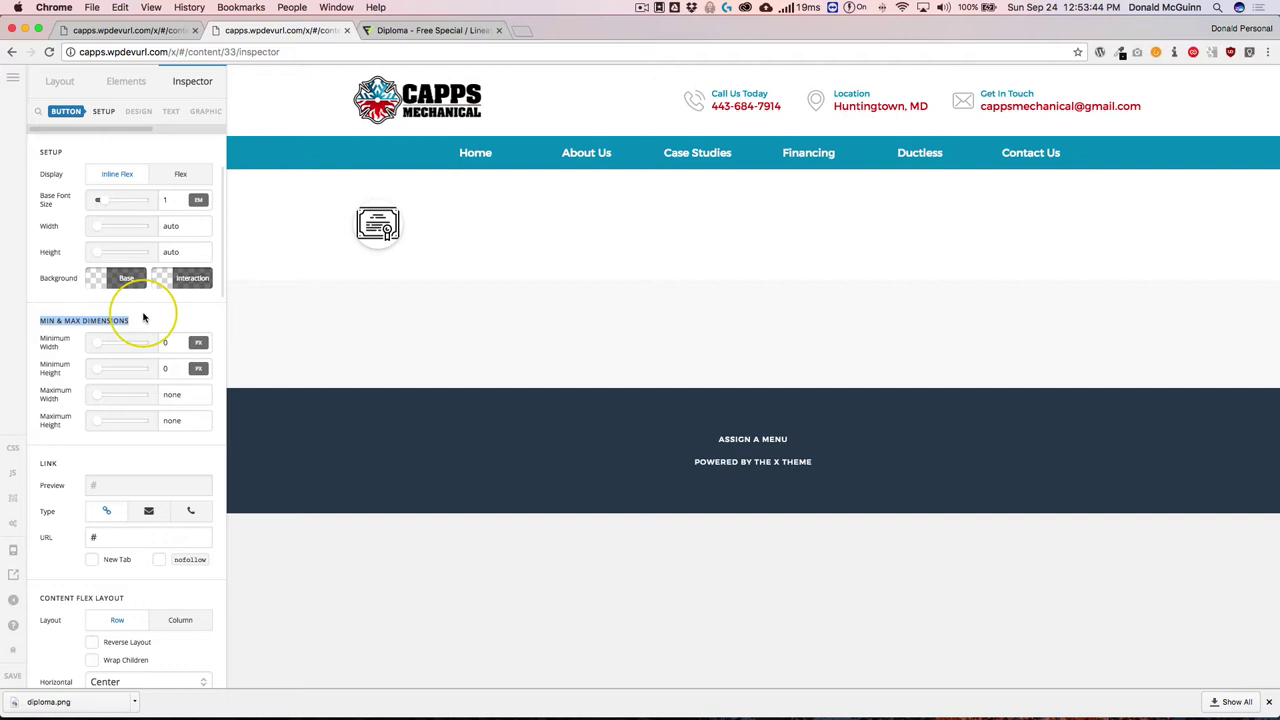
click(148, 313)
scroll(148, 313, down, 10)
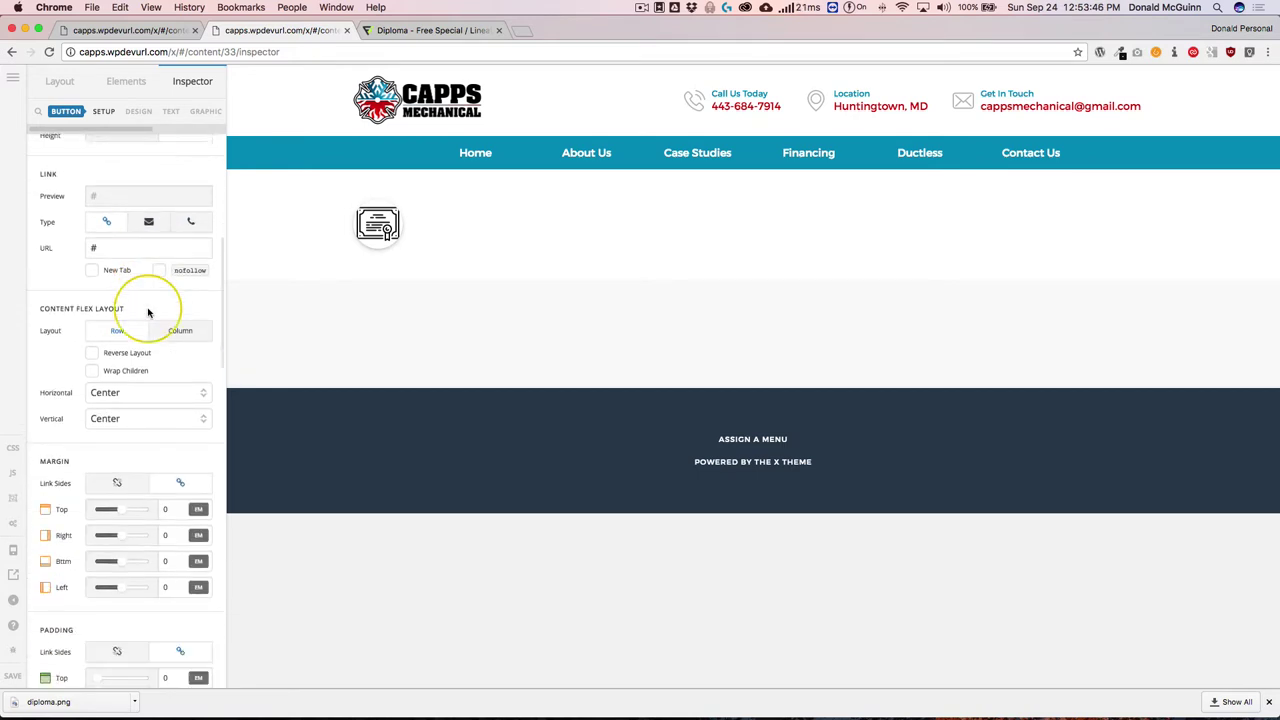
scroll(148, 313, down, 8)
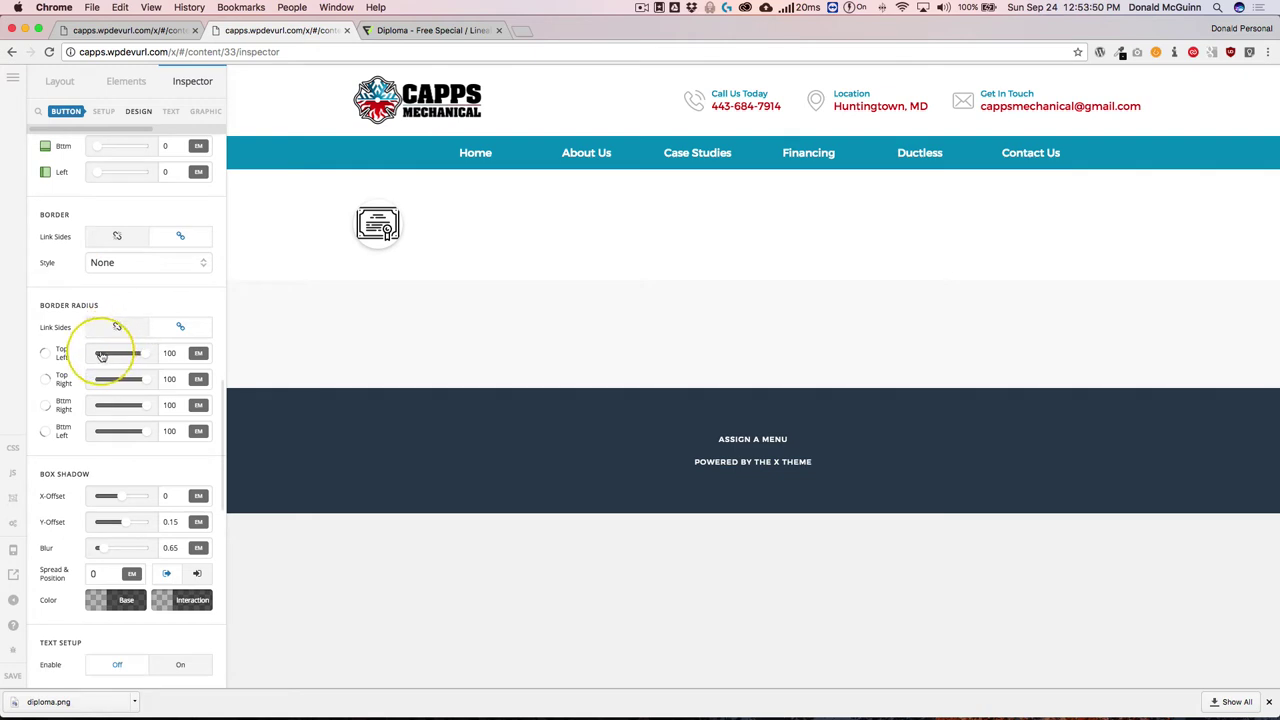
drag(104, 350, 86, 351)
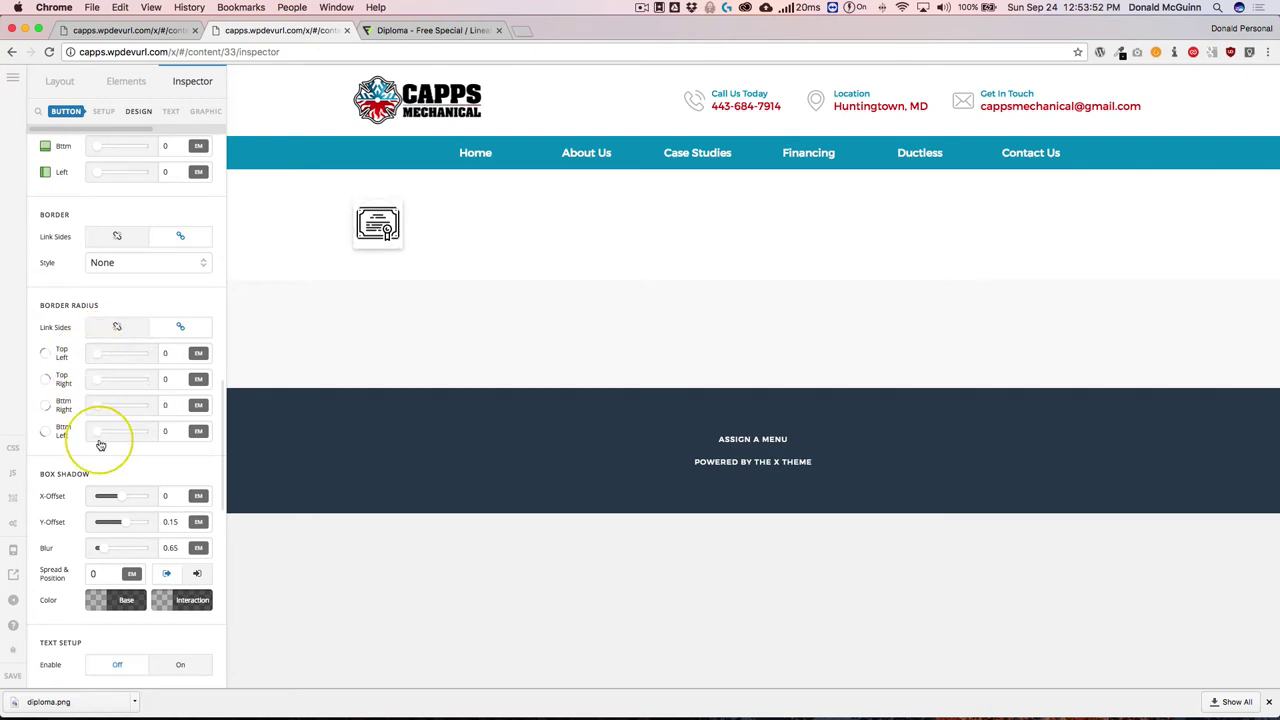
- Make the box shadow's base and interaction colors fully transparent, rgba(0, 0, 0, 0)
scroll(123, 497, down, 2)
scroll(126, 484, down, 3)
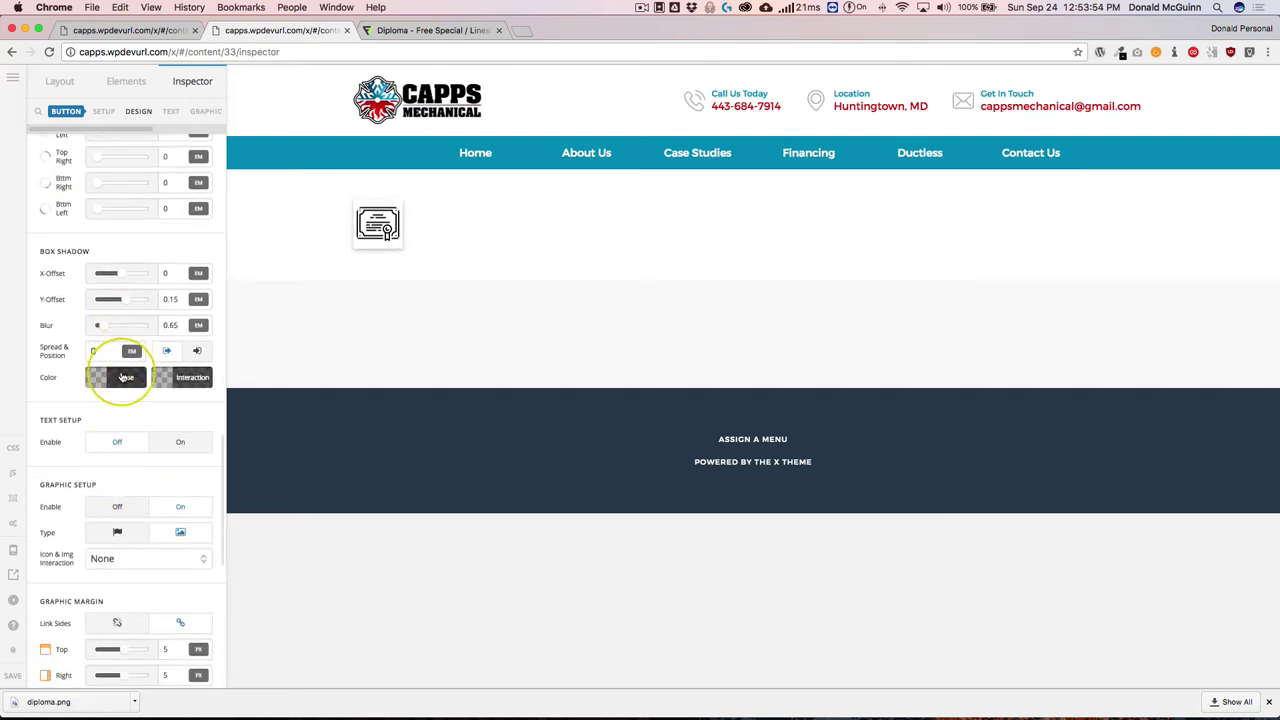
click(124, 377)
click(172, 380)
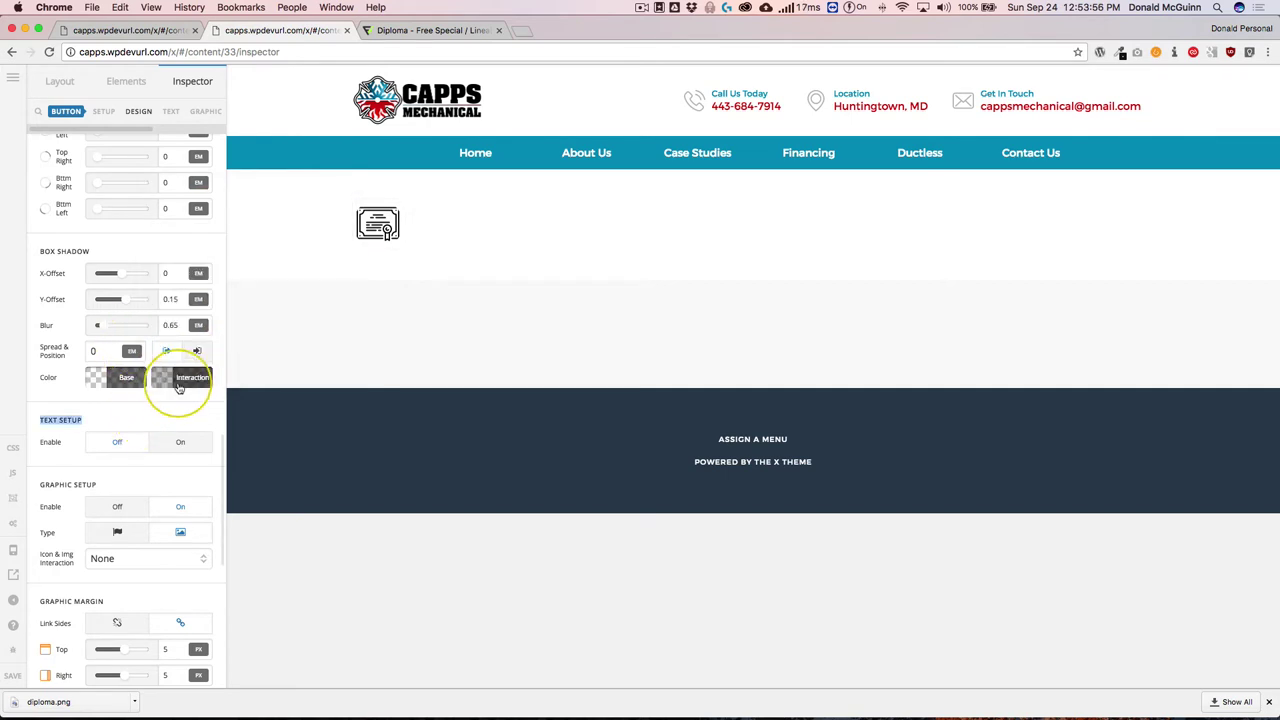
click(188, 388)
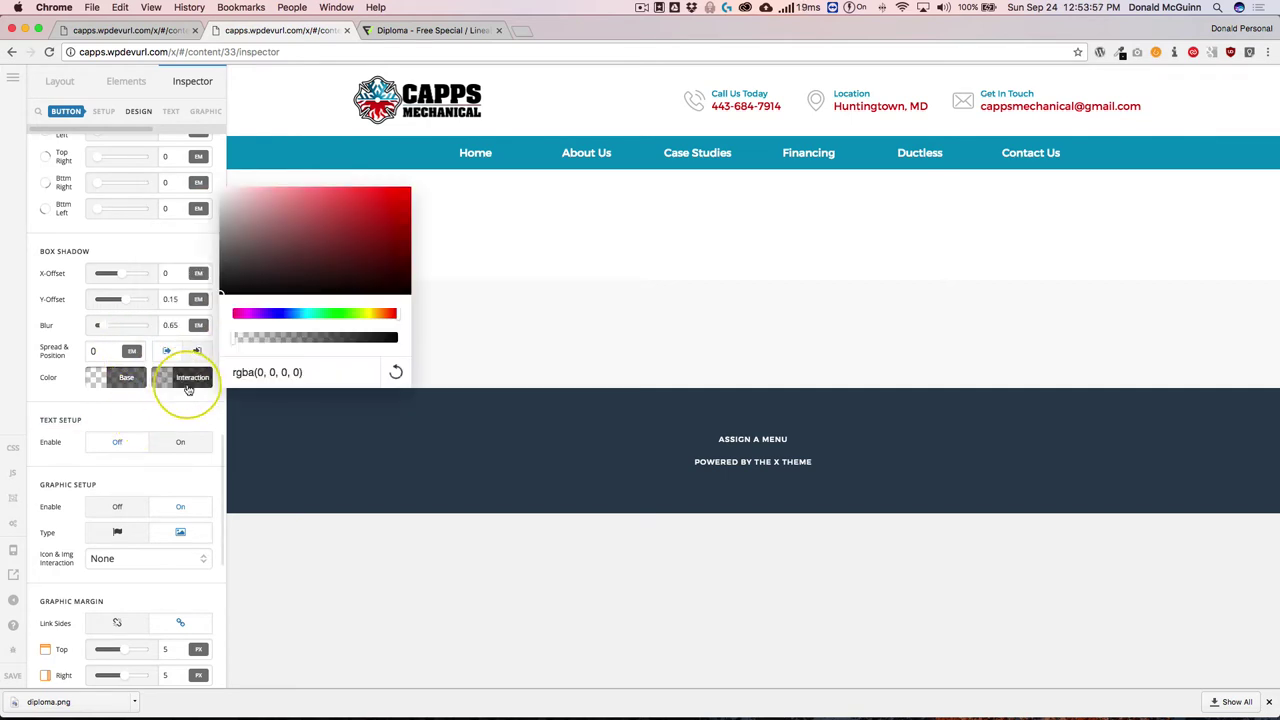
click(152, 405)
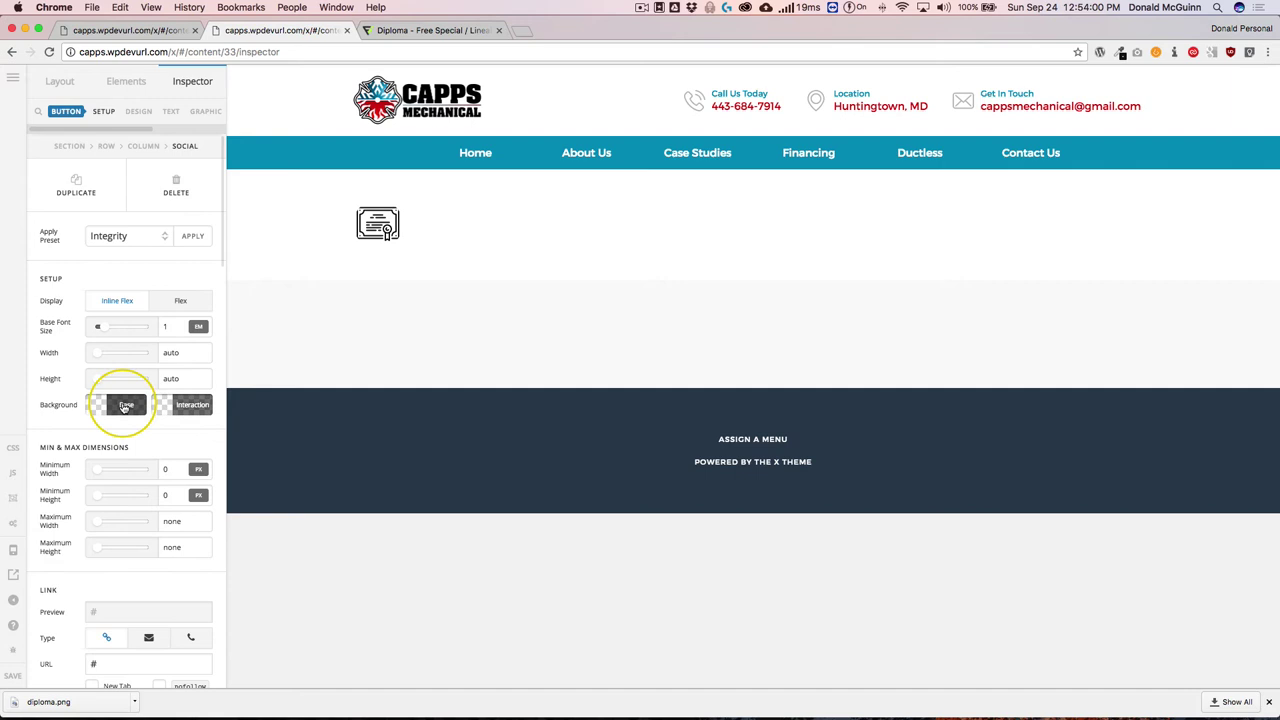
- Check the Social element's base and interaction background colors and review its size, link, margin and padding settings
click(124, 405)
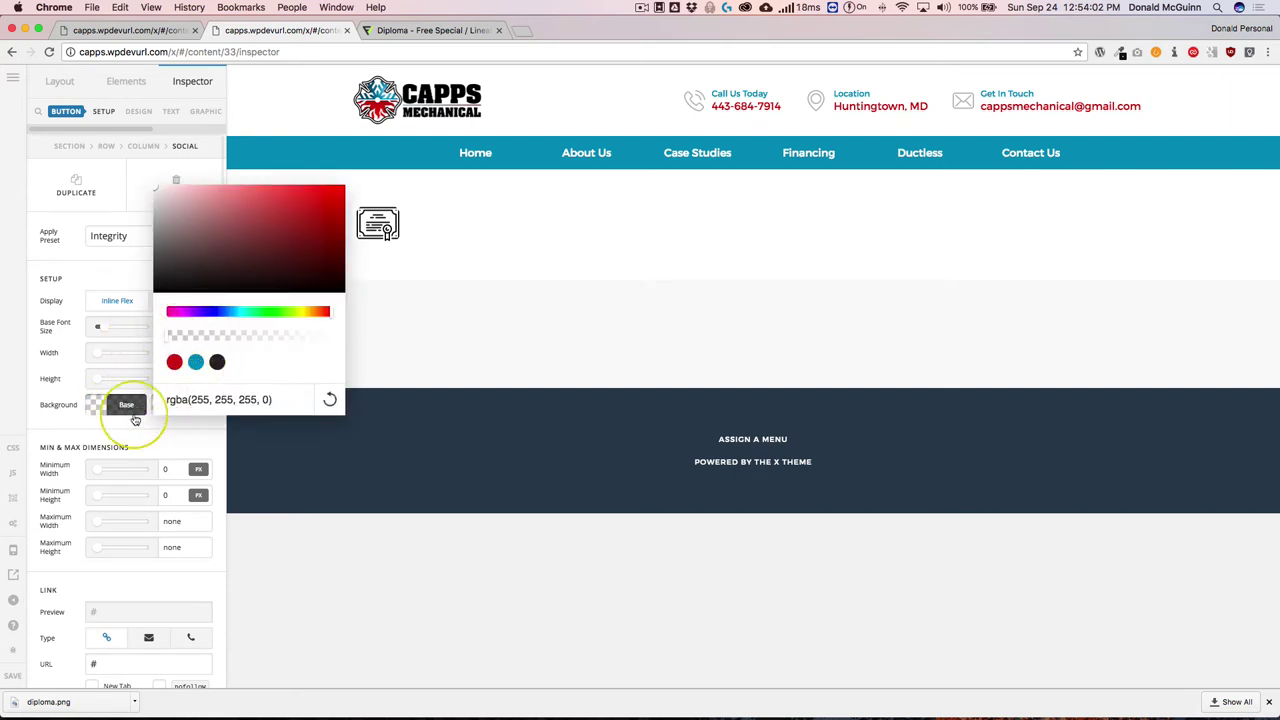
click(192, 405)
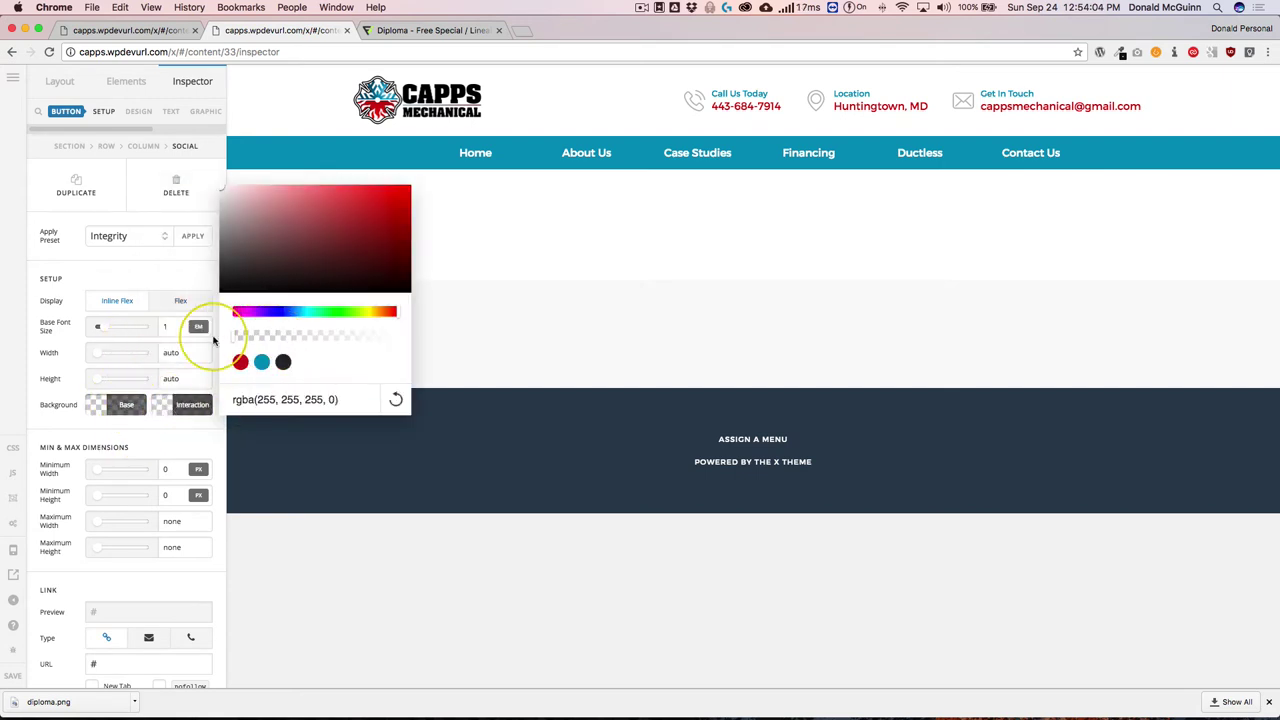
click(168, 439)
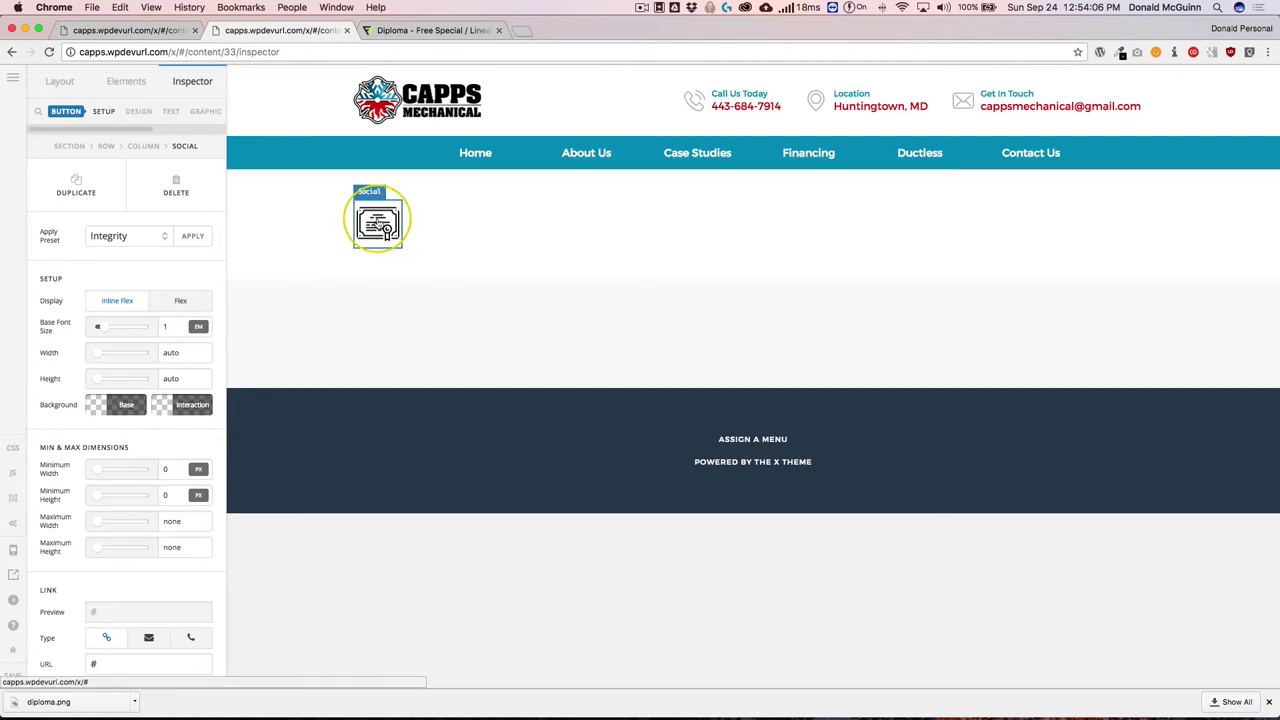
scroll(115, 420, down, 5)
scroll(116, 425, down, 1)
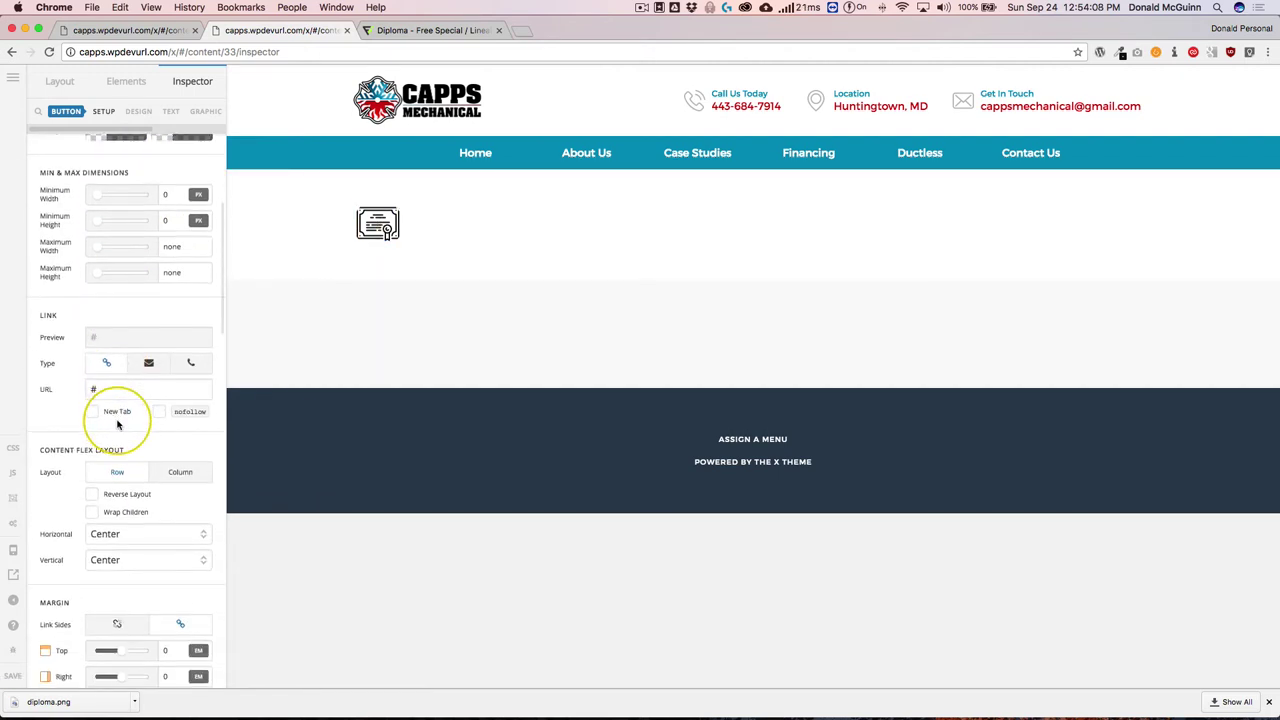
scroll(118, 423, down, 8)
scroll(118, 423, up, 10)
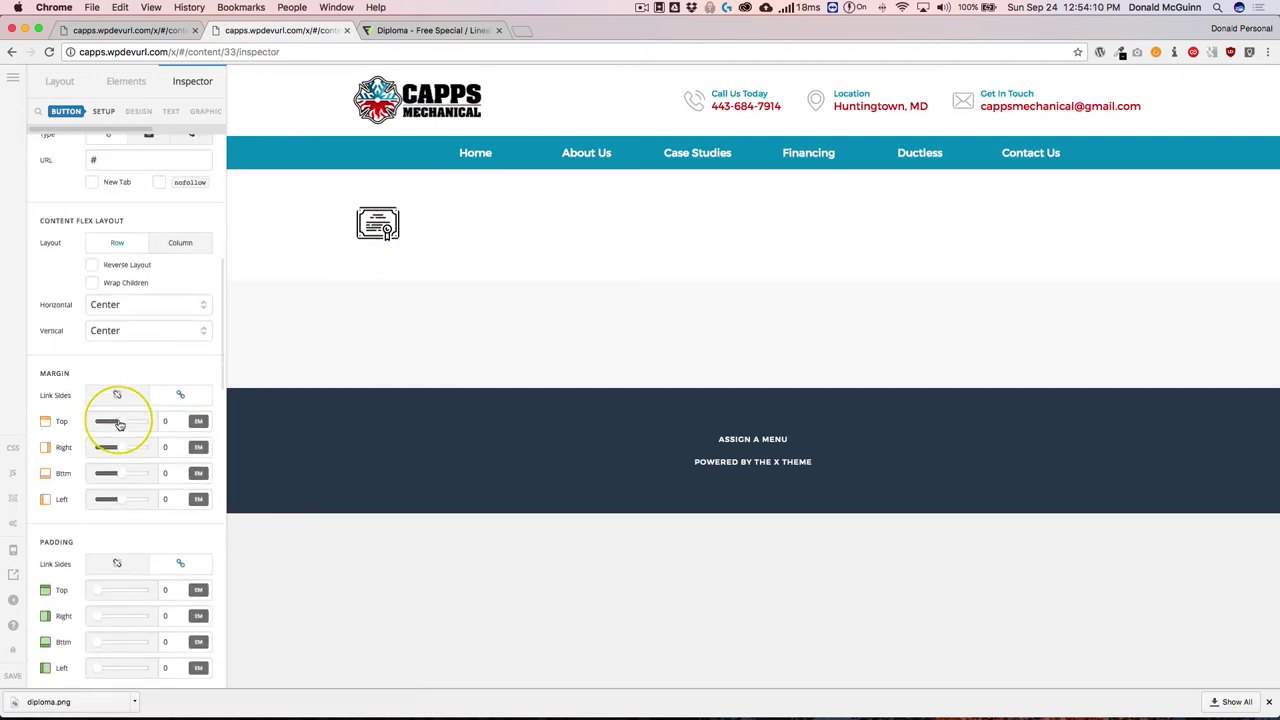
scroll(118, 423, up, 4)
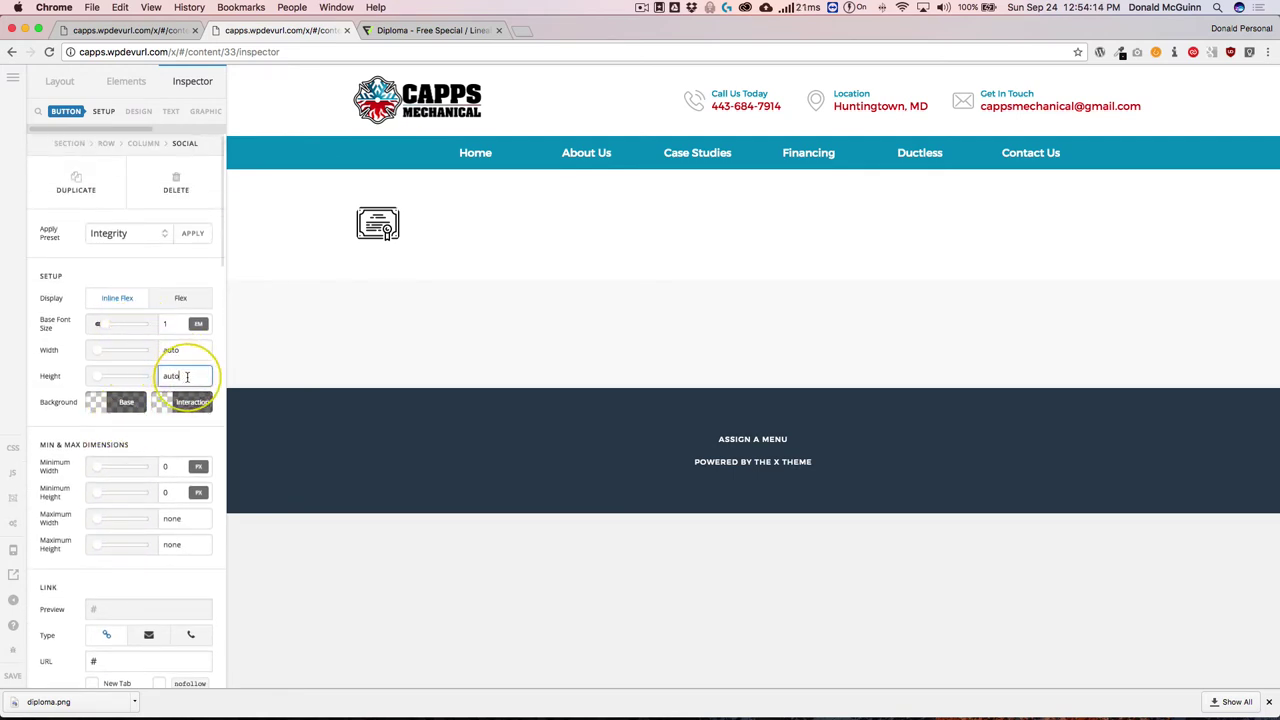
- Try out the linked border radius of the Social element and return it to 0 em
click(378, 222)
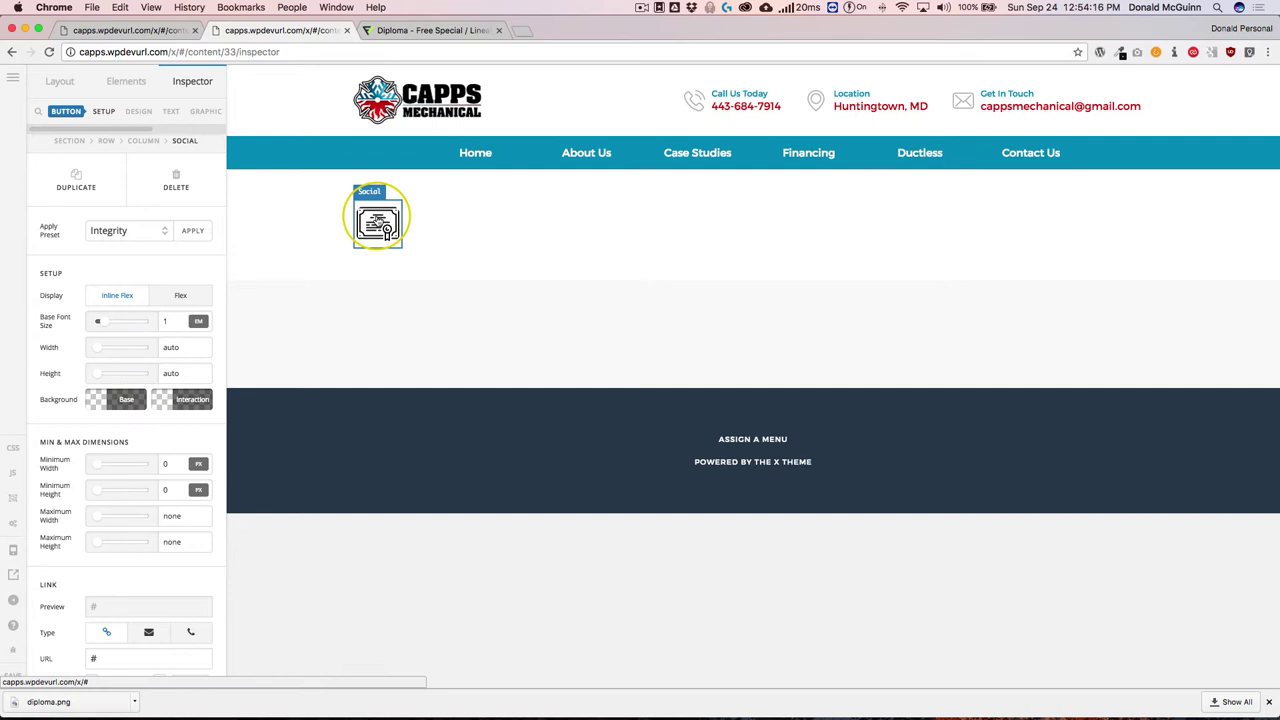
scroll(143, 426, down, 4)
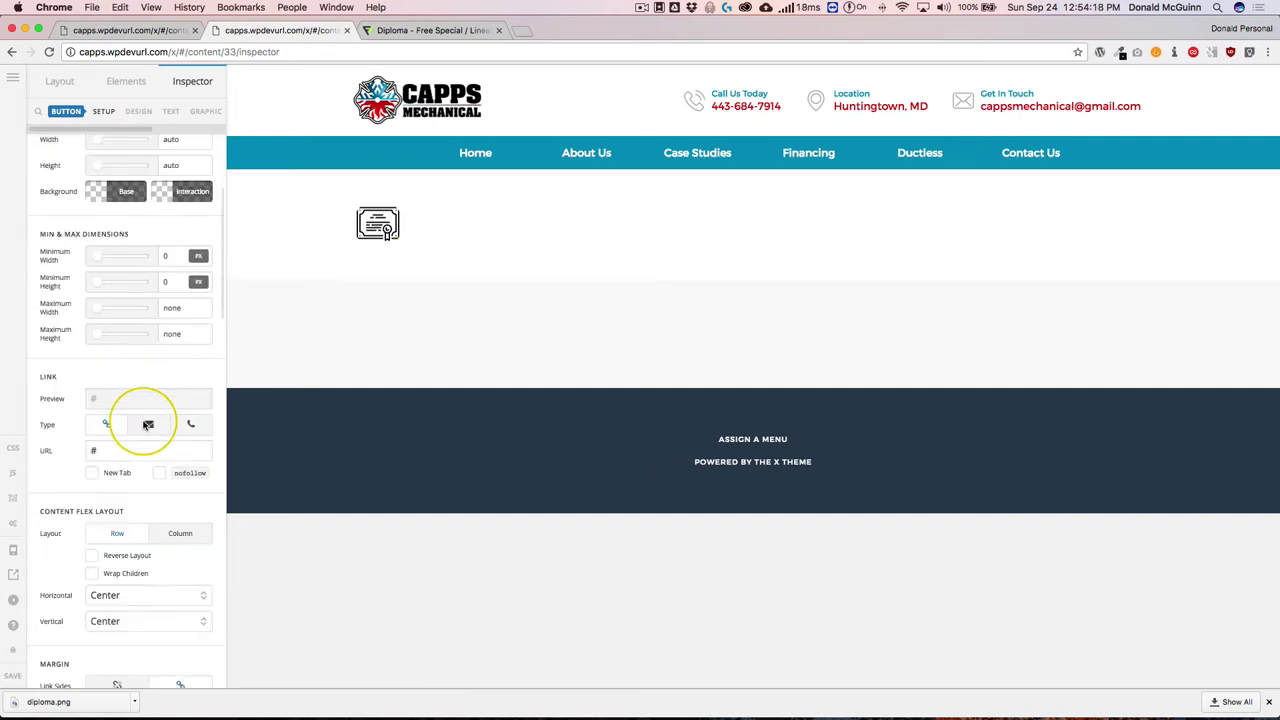
scroll(147, 424, down, 10)
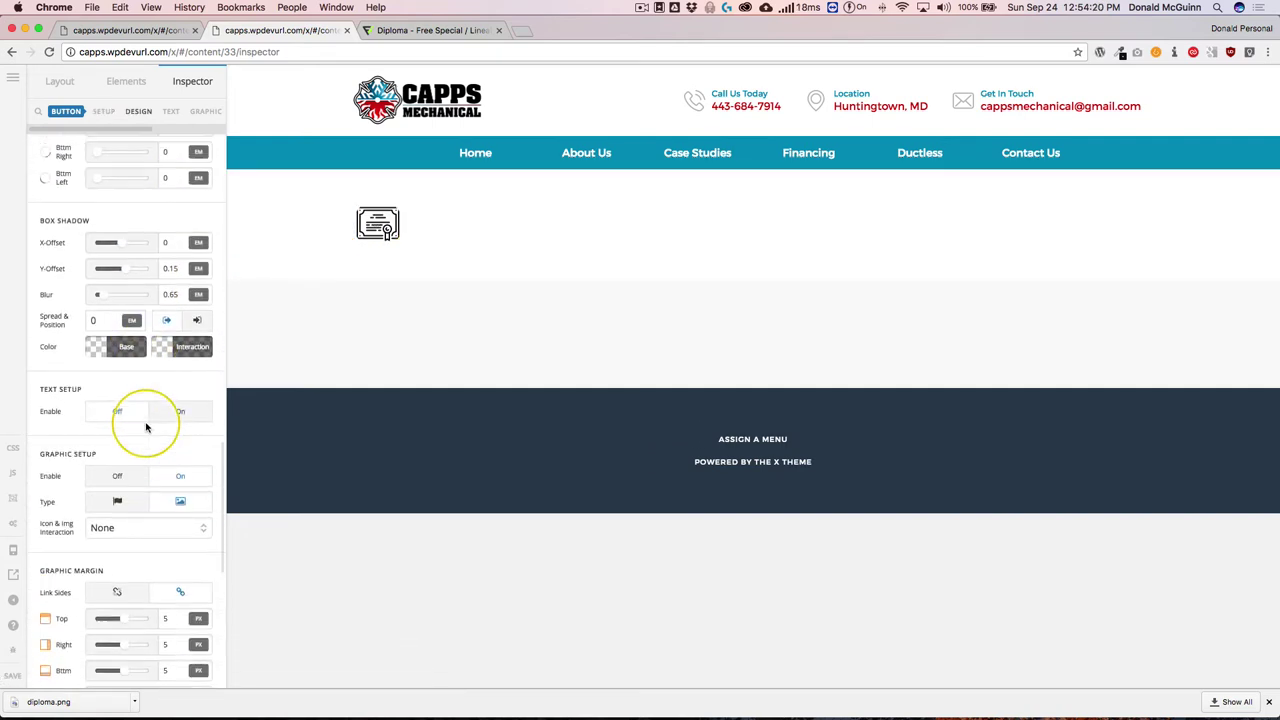
scroll(146, 427, up, 3)
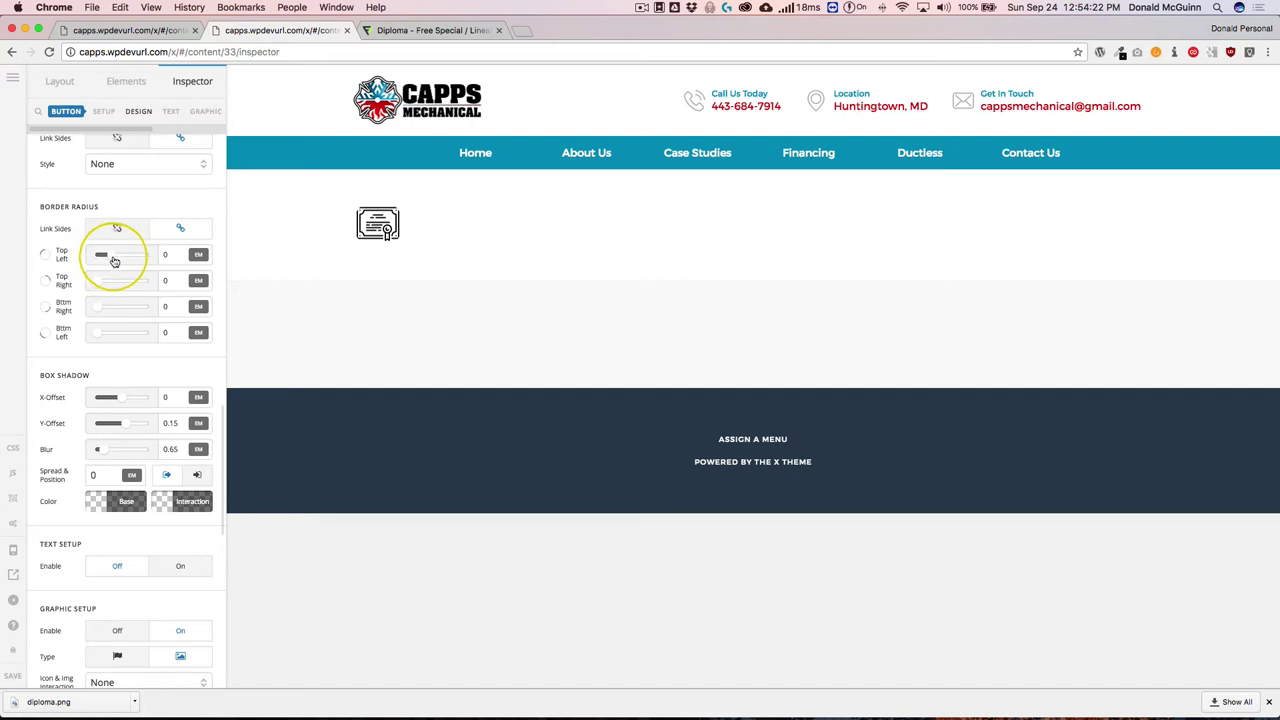
drag(111, 260, 74, 263)
- Enable the secondary graphic image and insert envelope.png from the media library as its source
scroll(152, 372, down, 7)
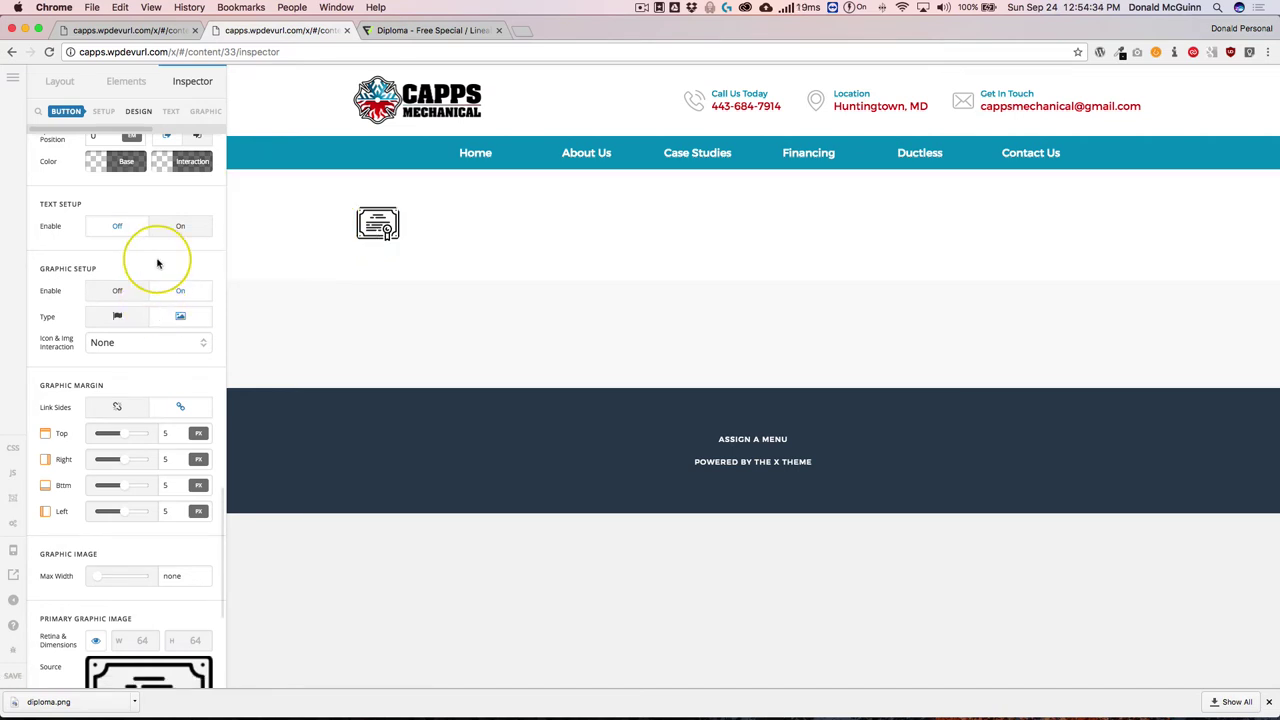
scroll(157, 263, down, 5)
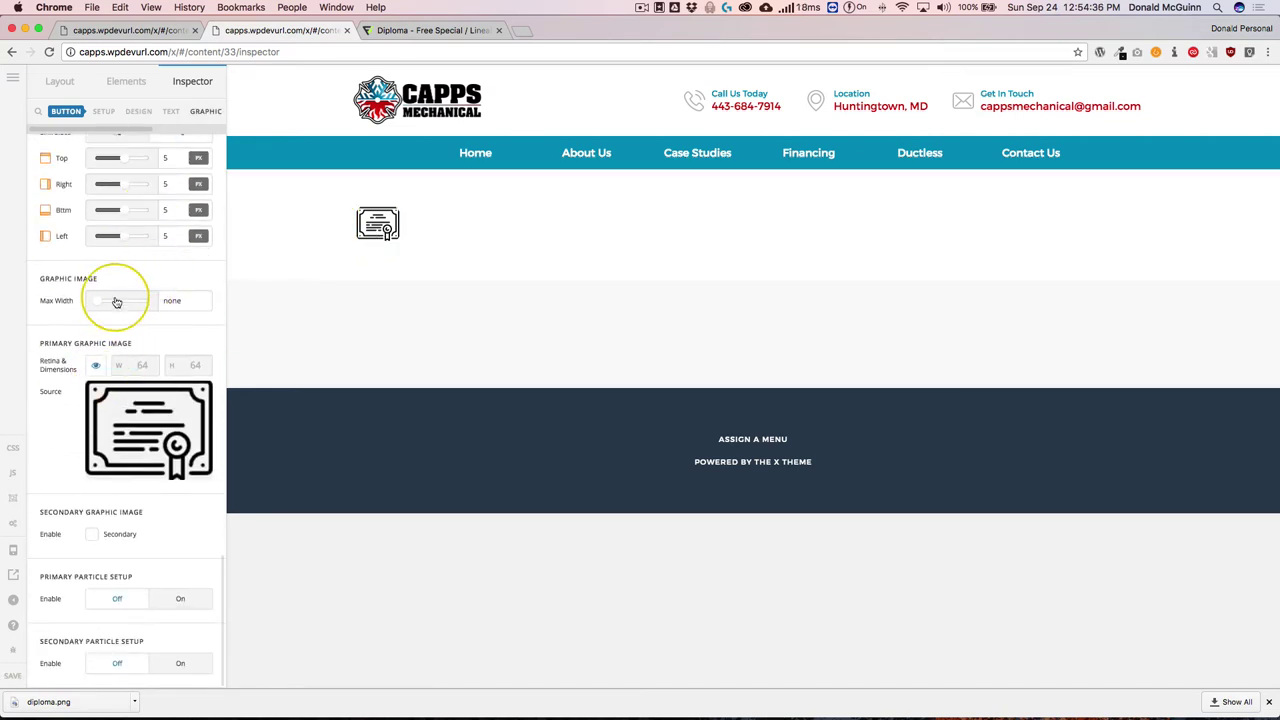
click(93, 535)
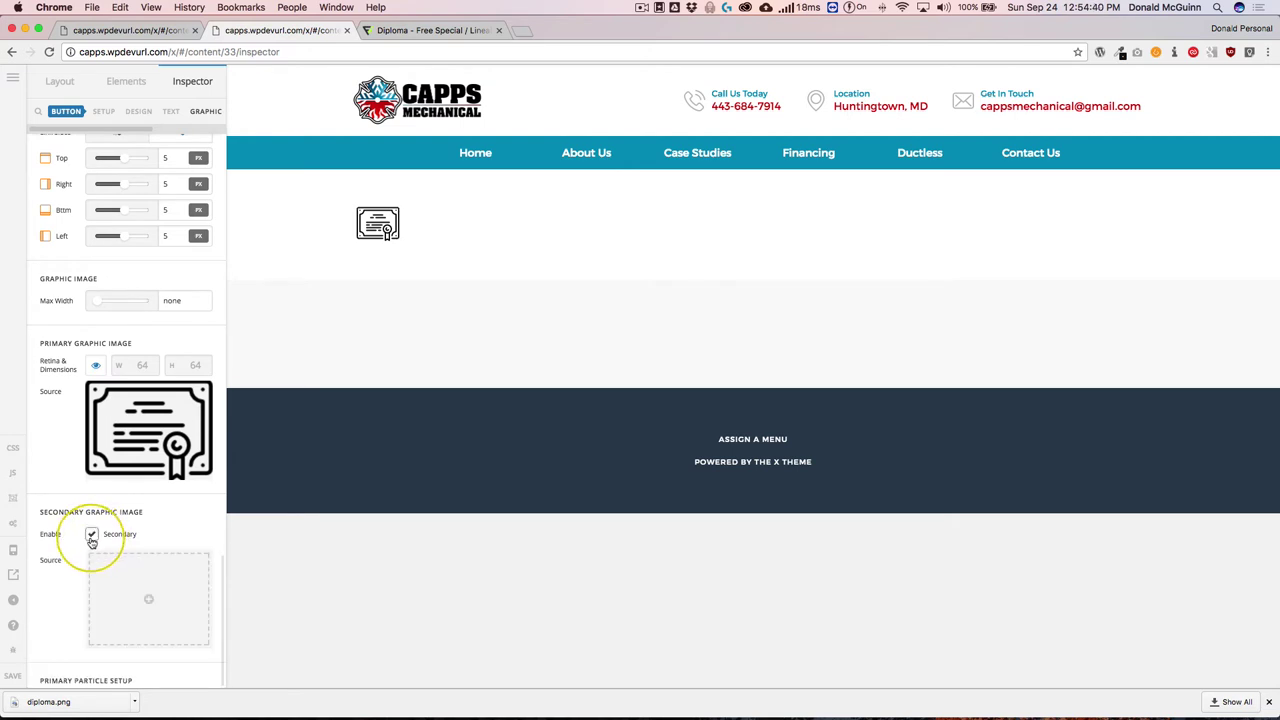
click(129, 593)
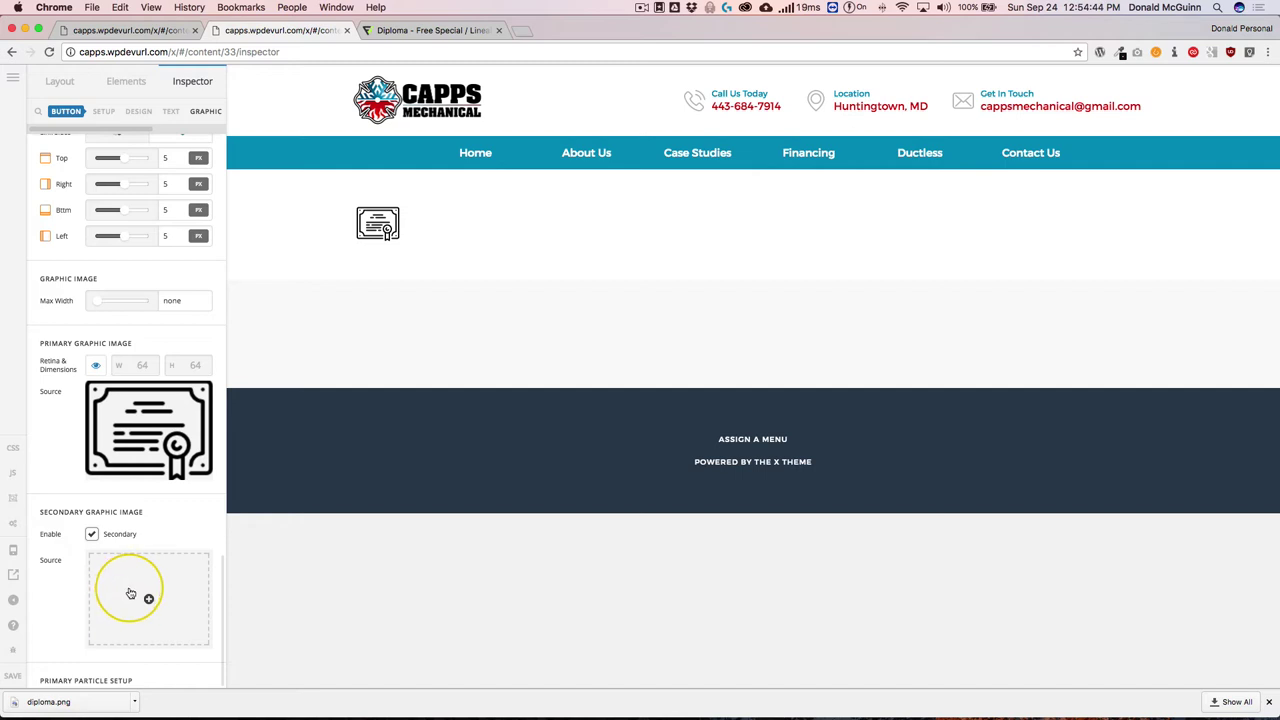
click(130, 594)
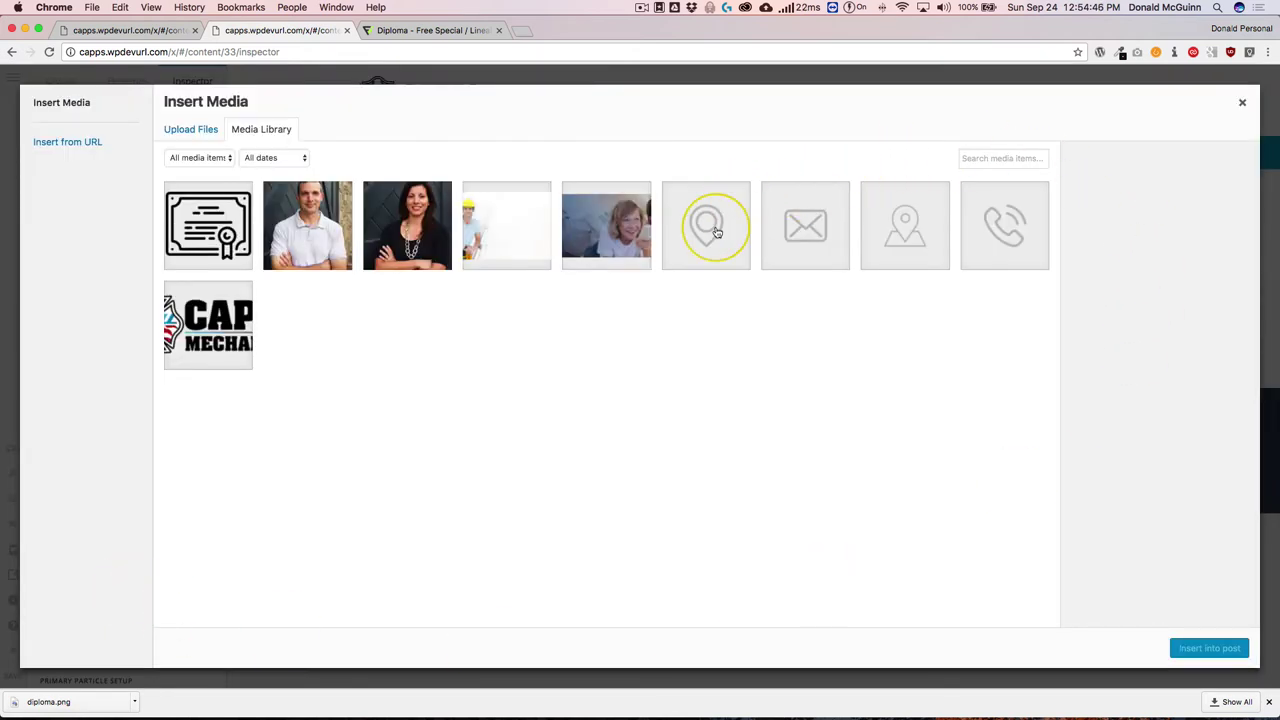
click(827, 226)
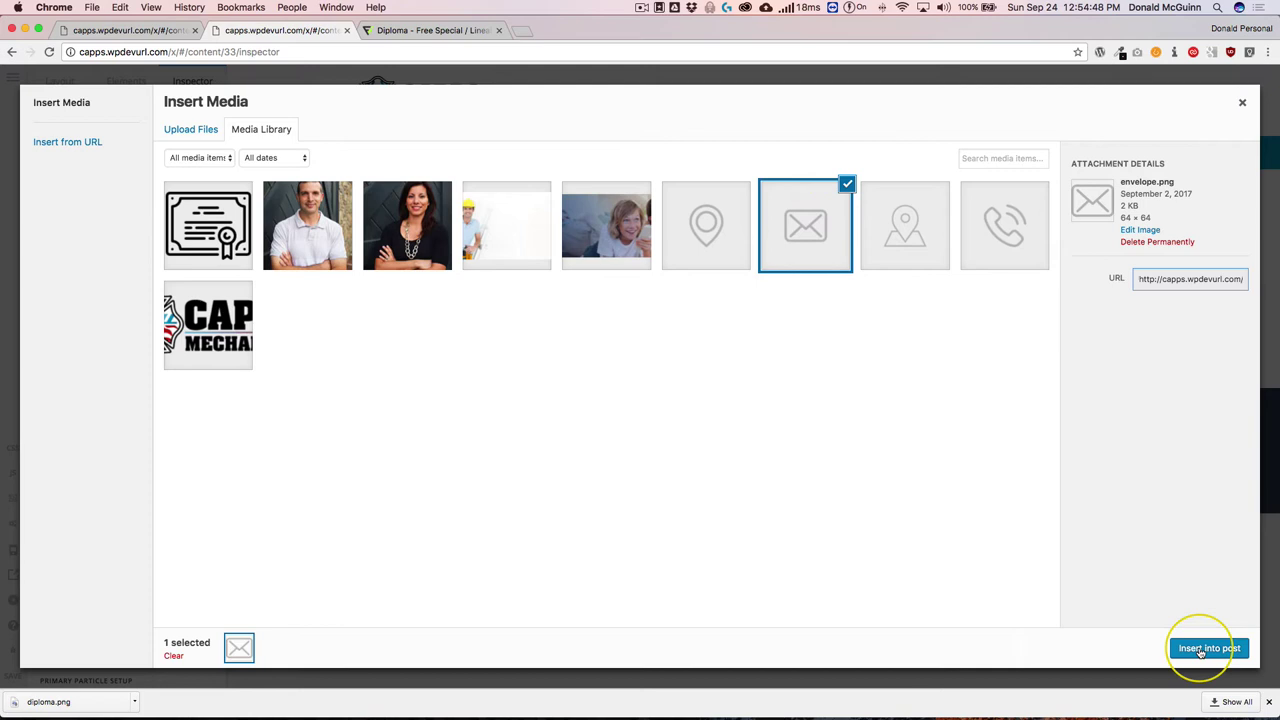
click(1201, 651)
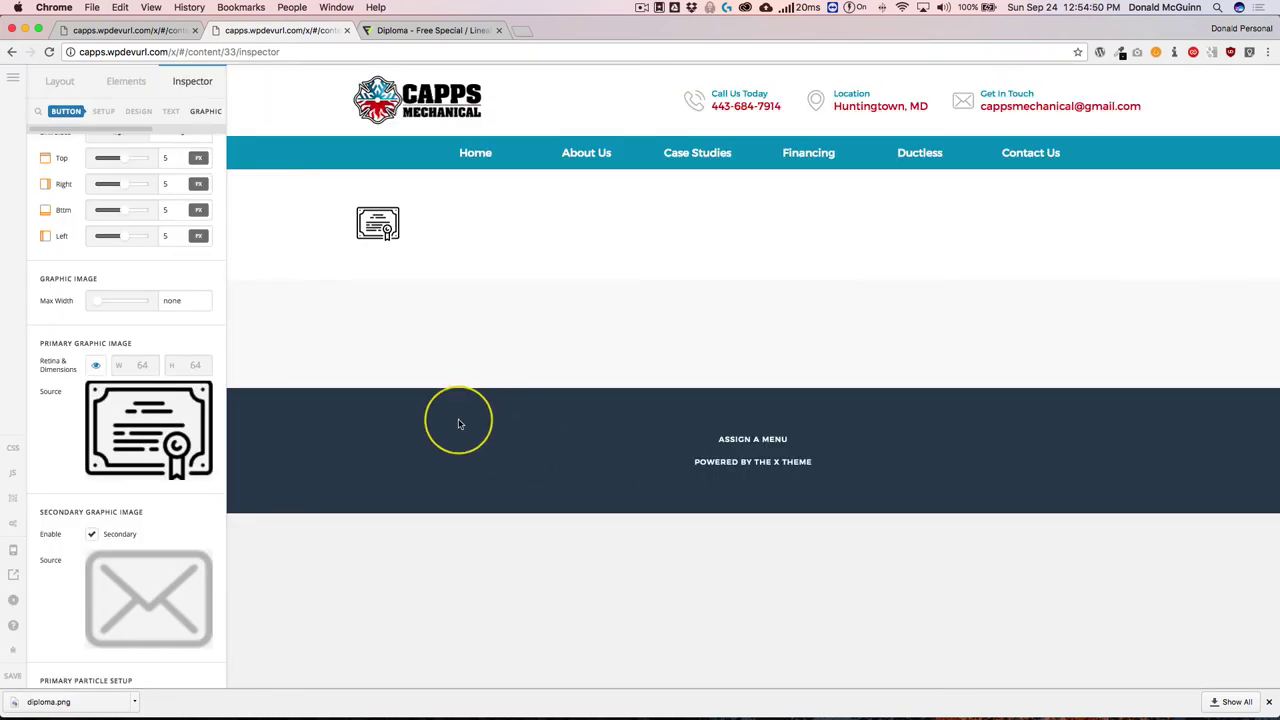
- Preview the Social element's hover swap between the primary diploma image and the secondary envelope image
scroll(186, 420, down, 2)
mouse_move(375, 228)
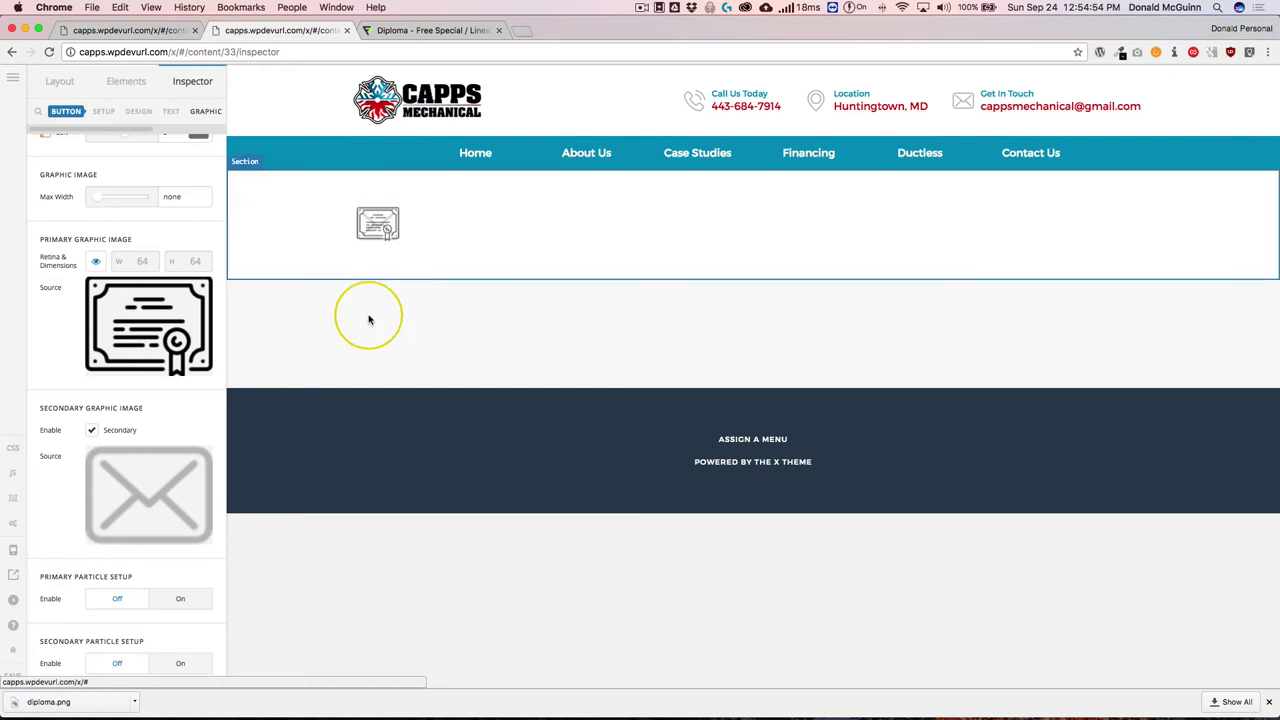
mouse_move(141, 455)
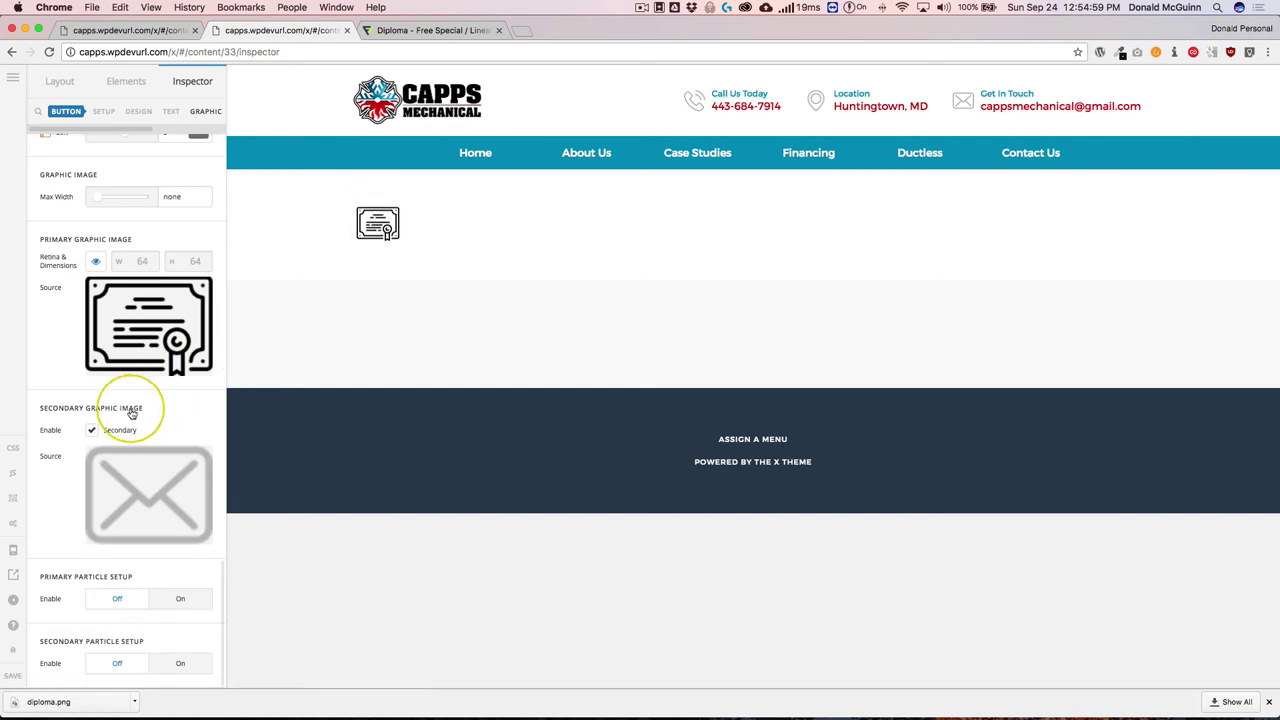
- Try the Scale Down and Scale Up options for the Social element's icon and image interaction
scroll(131, 411, up, 3)
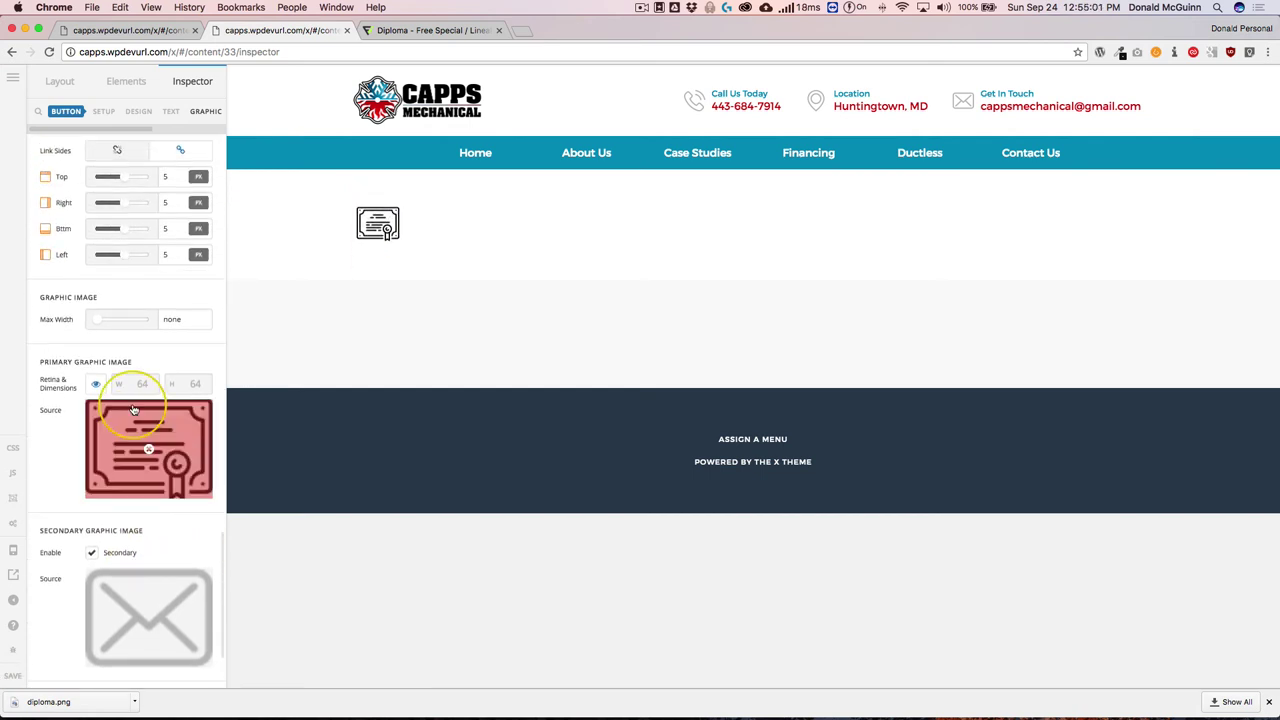
scroll(131, 405, up, 6)
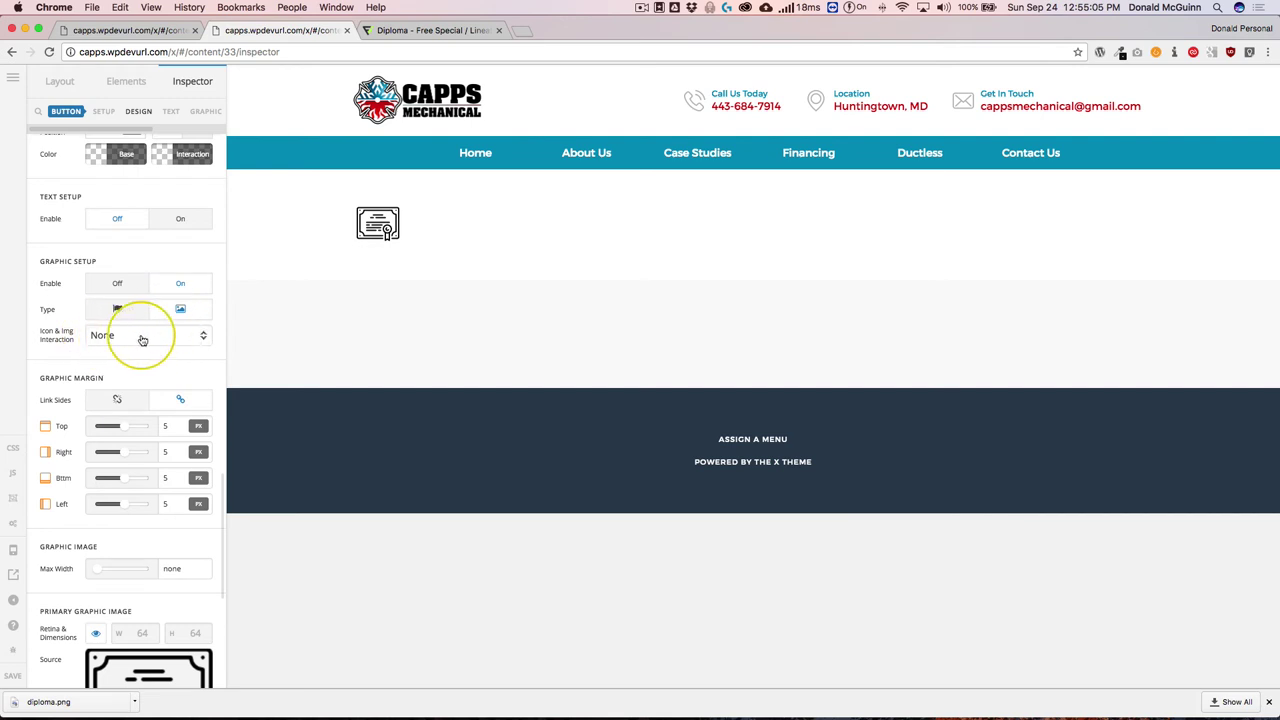
click(137, 337)
click(120, 361)
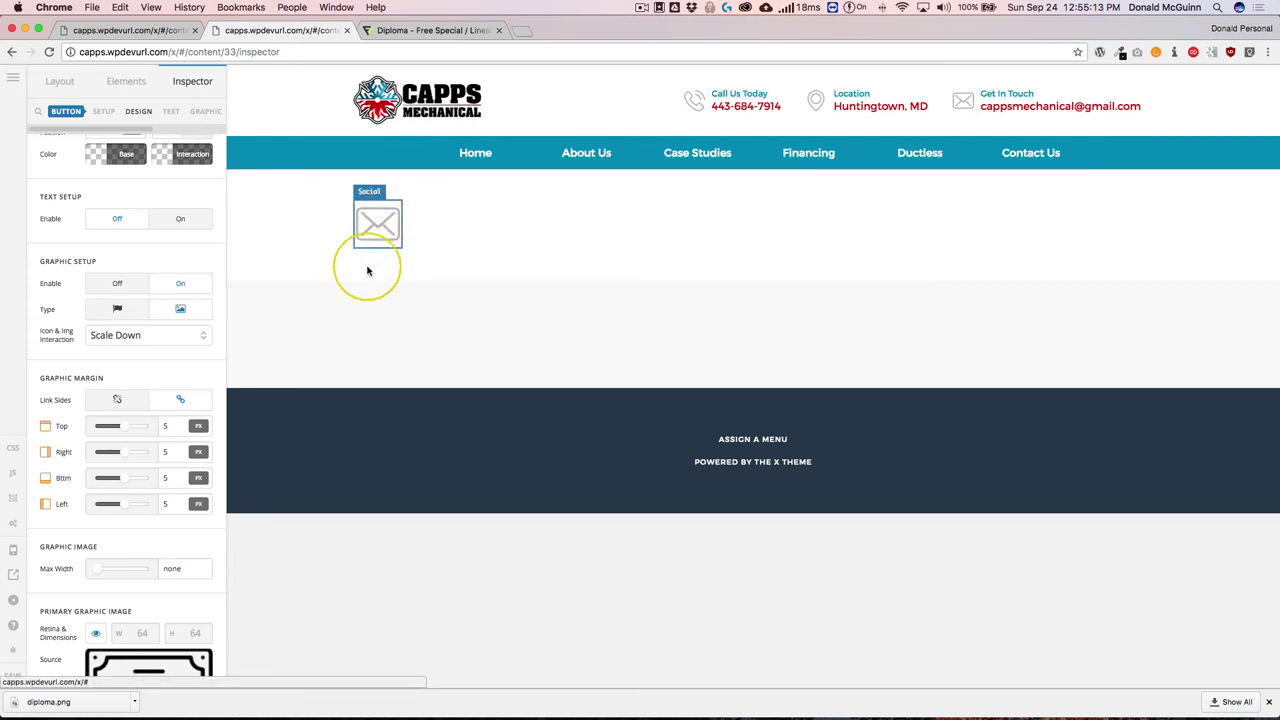
click(166, 337)
click(168, 320)
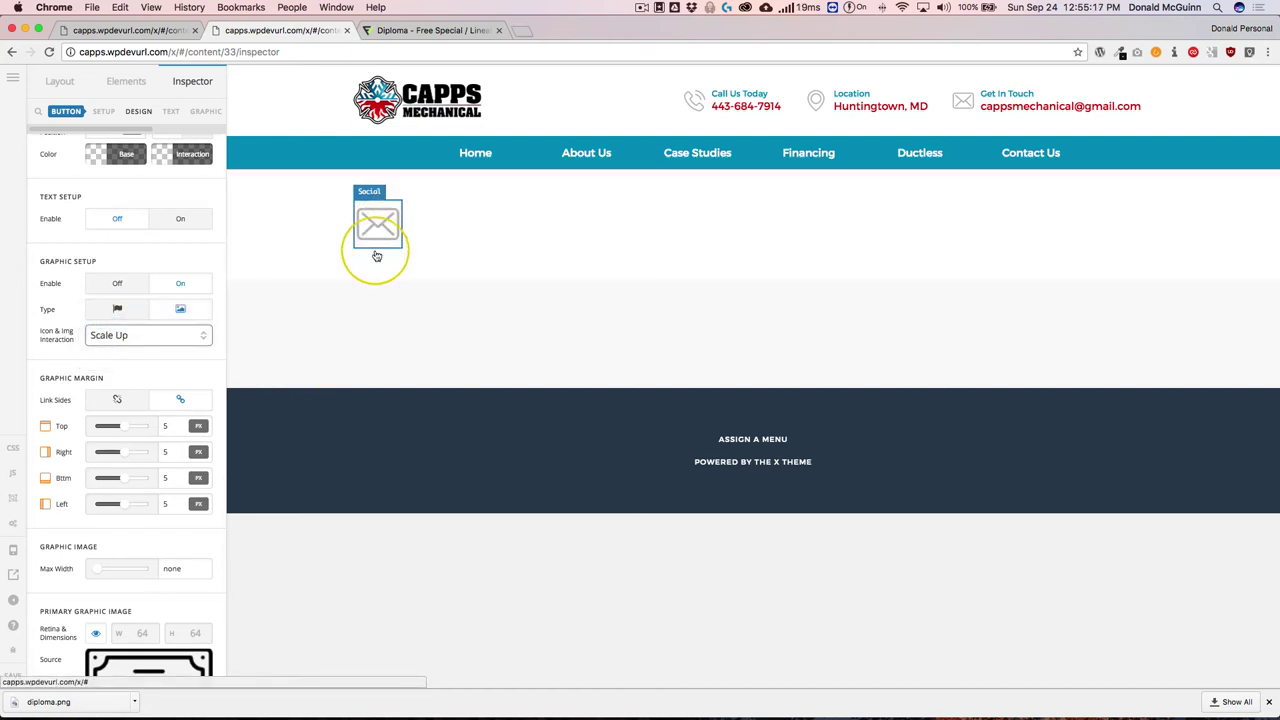
- Try the Flip Y and Flip X options for the icon and image interaction and return it to None
click(160, 338)
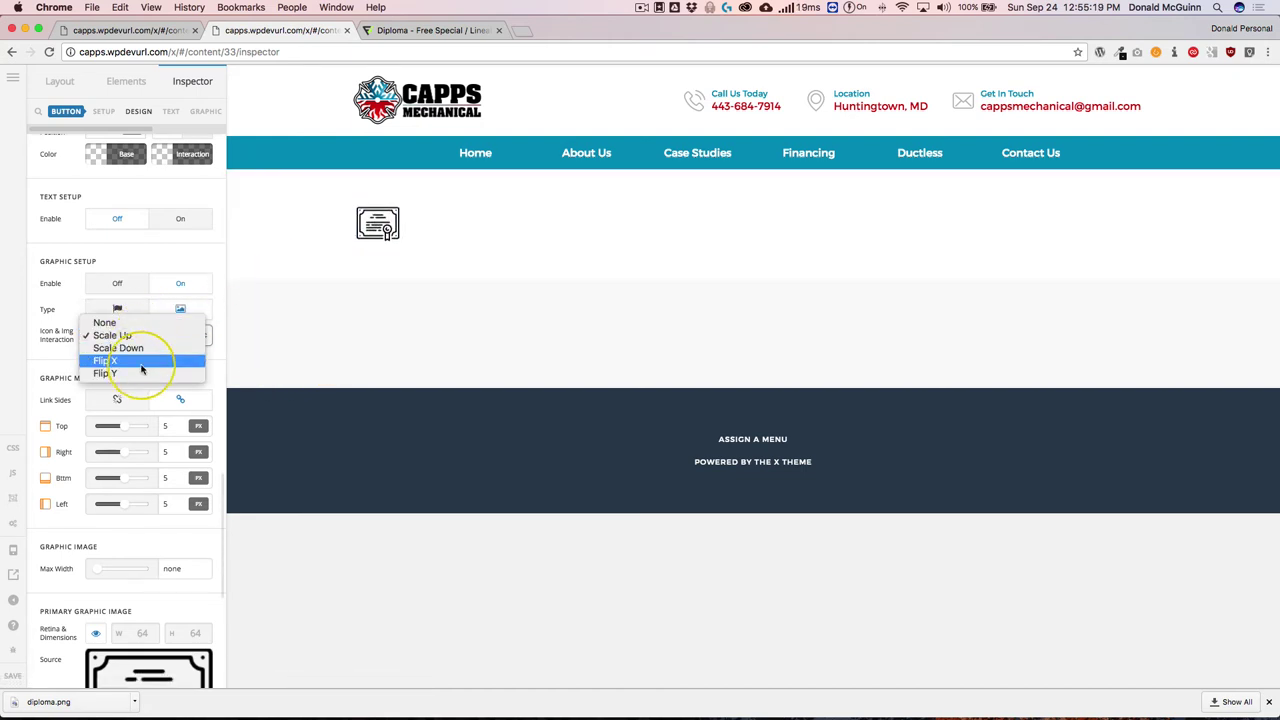
click(140, 373)
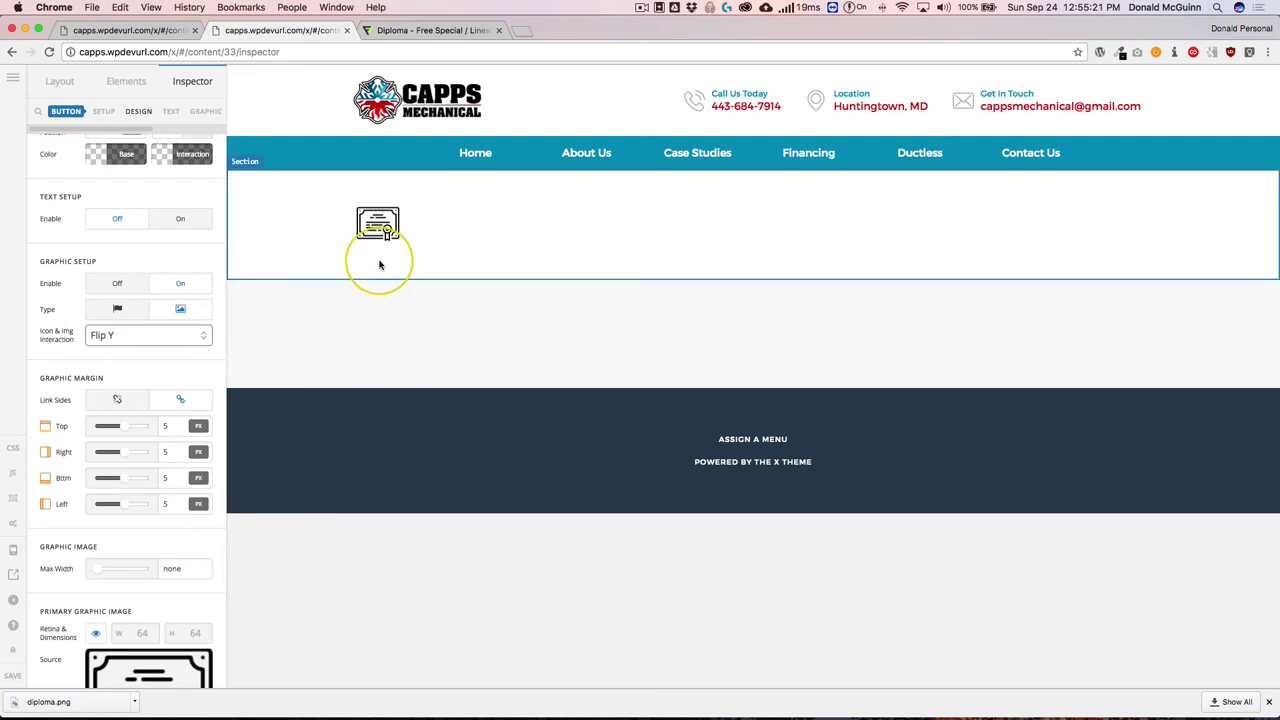
click(155, 338)
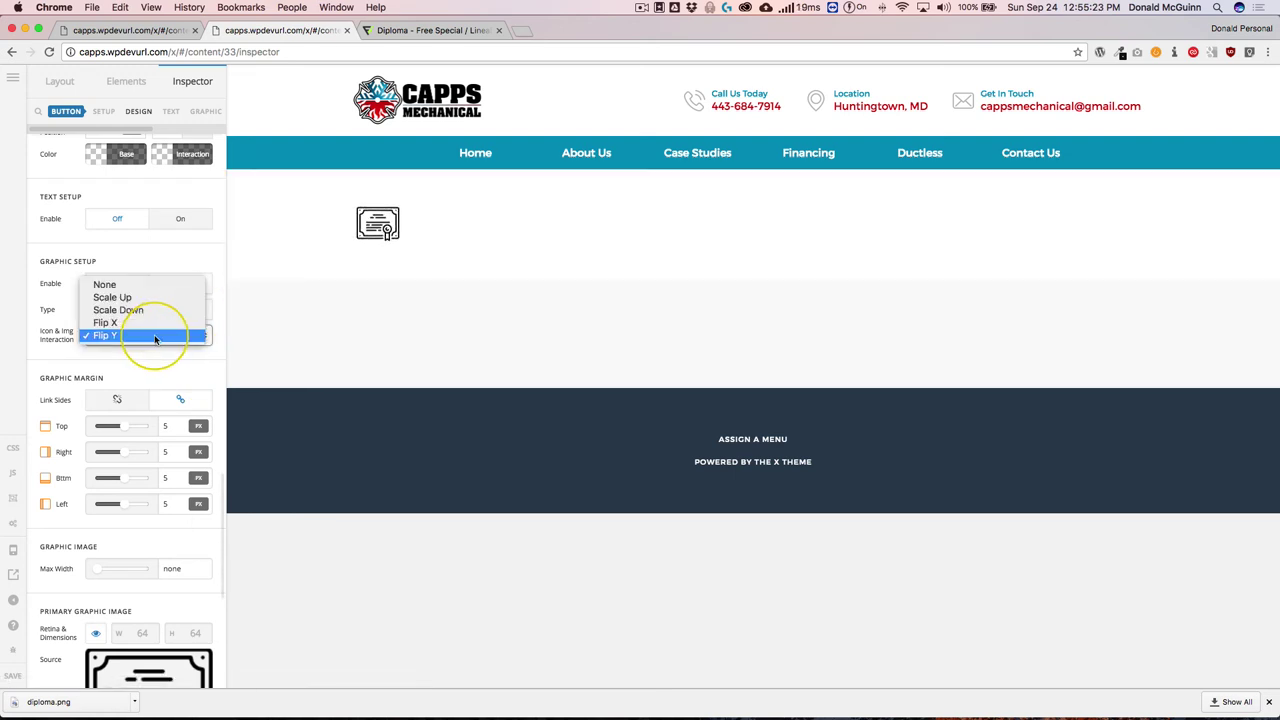
click(149, 322)
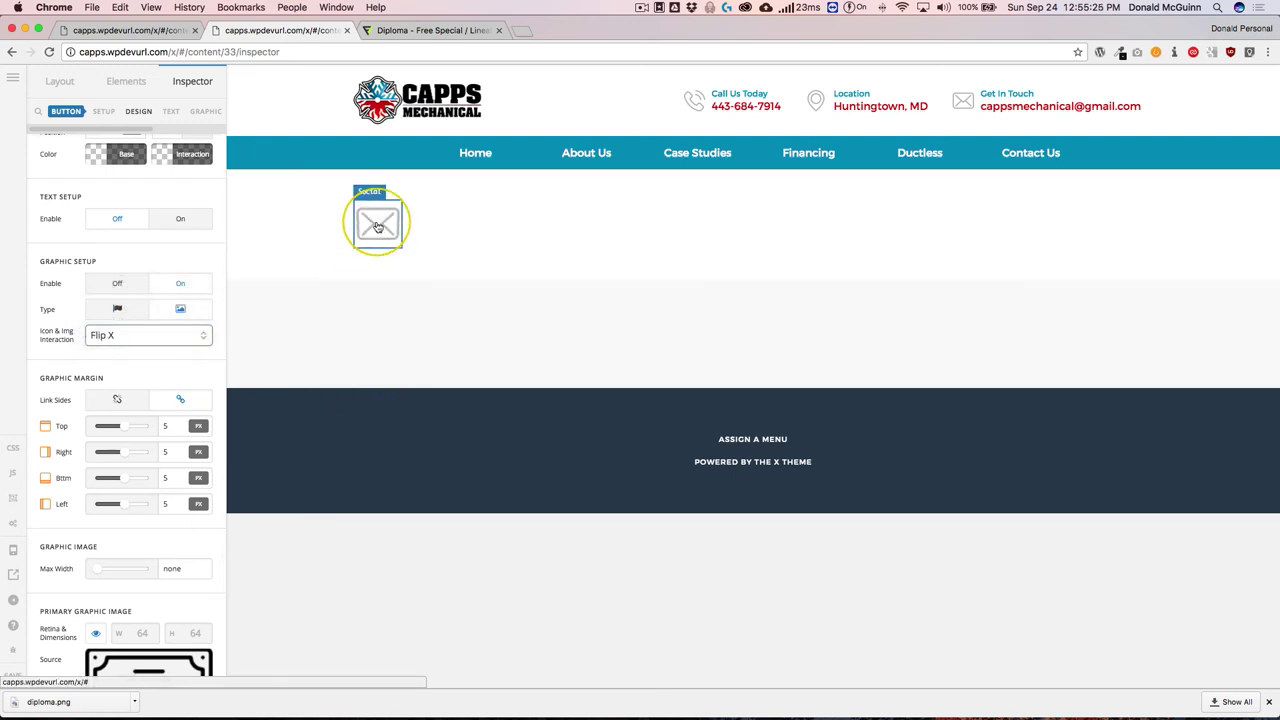
click(141, 296)
- Enable text on the Social element and enter "This is Text" as its primary text
click(180, 289)
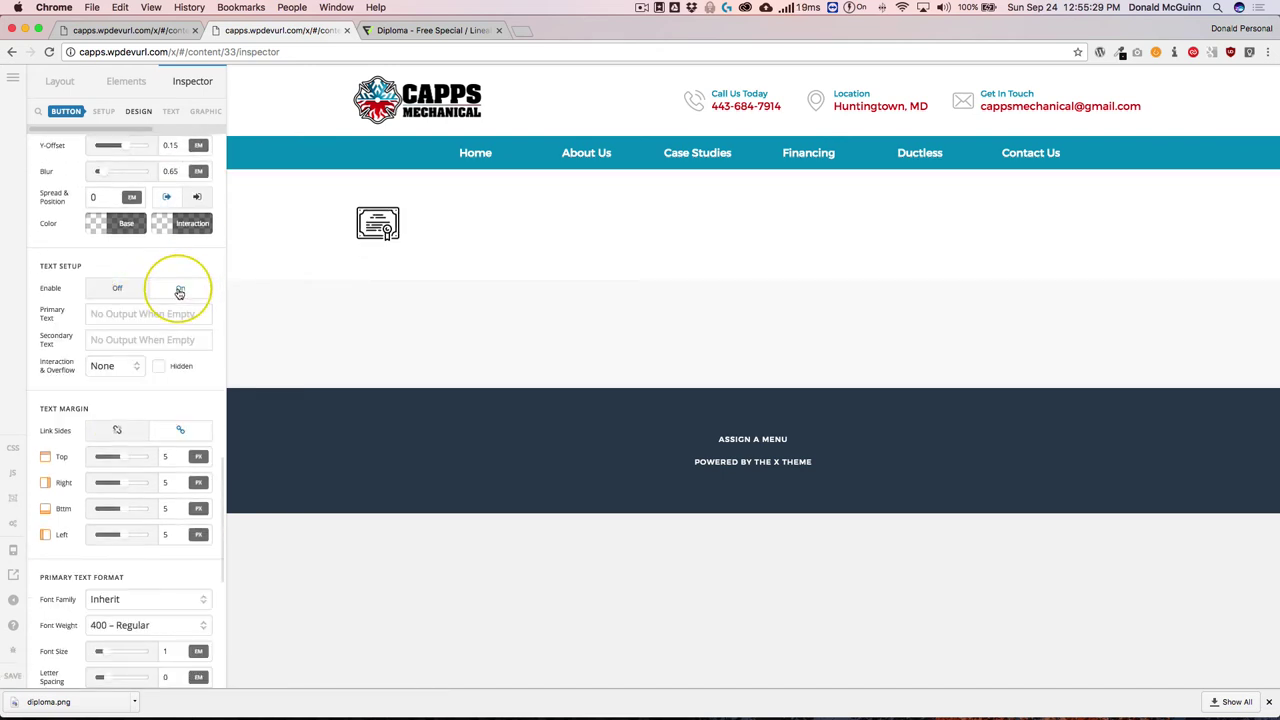
click(137, 315)
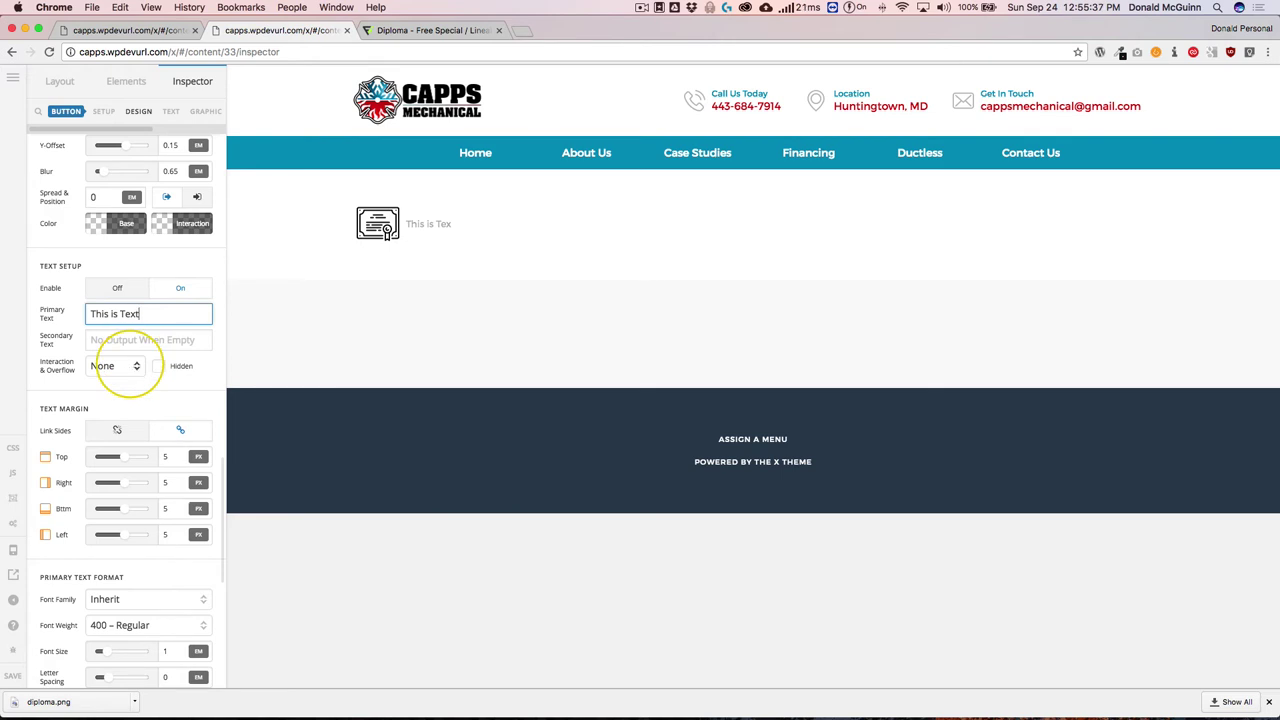
click(171, 394)
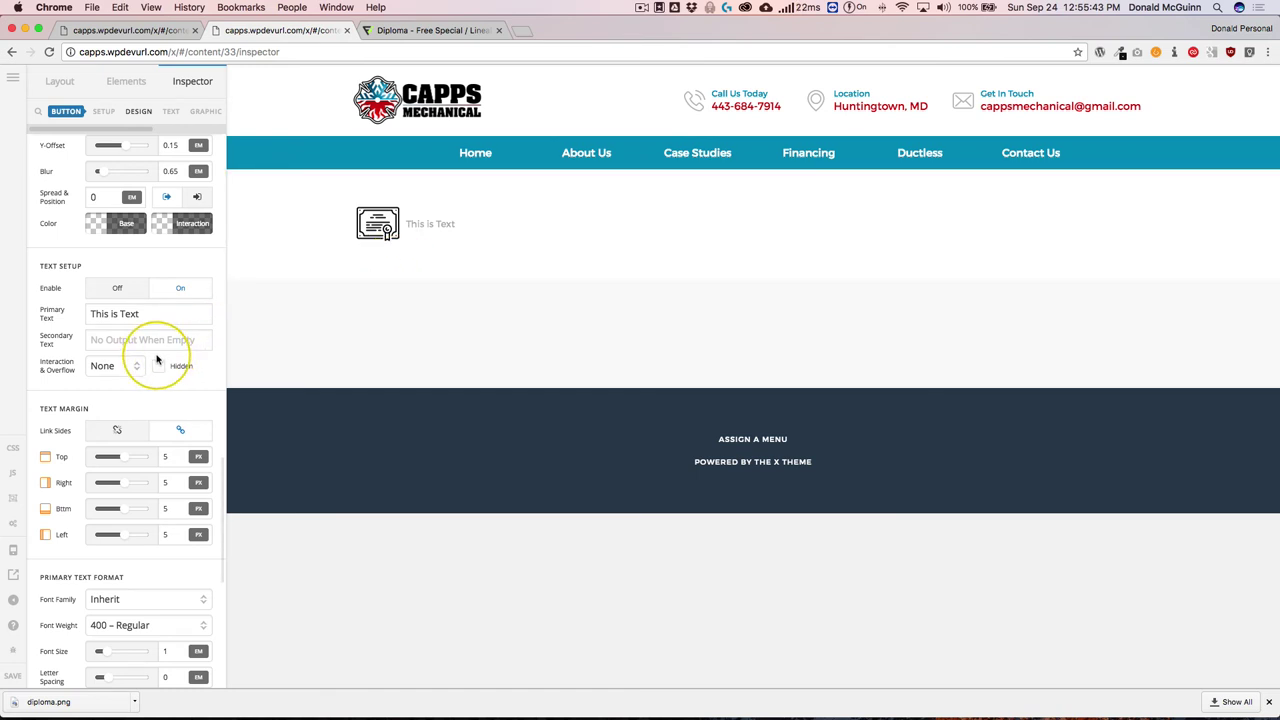
- Set the content flex layout to Column so the text sits below the diploma icon
scroll(155, 359, up, 10)
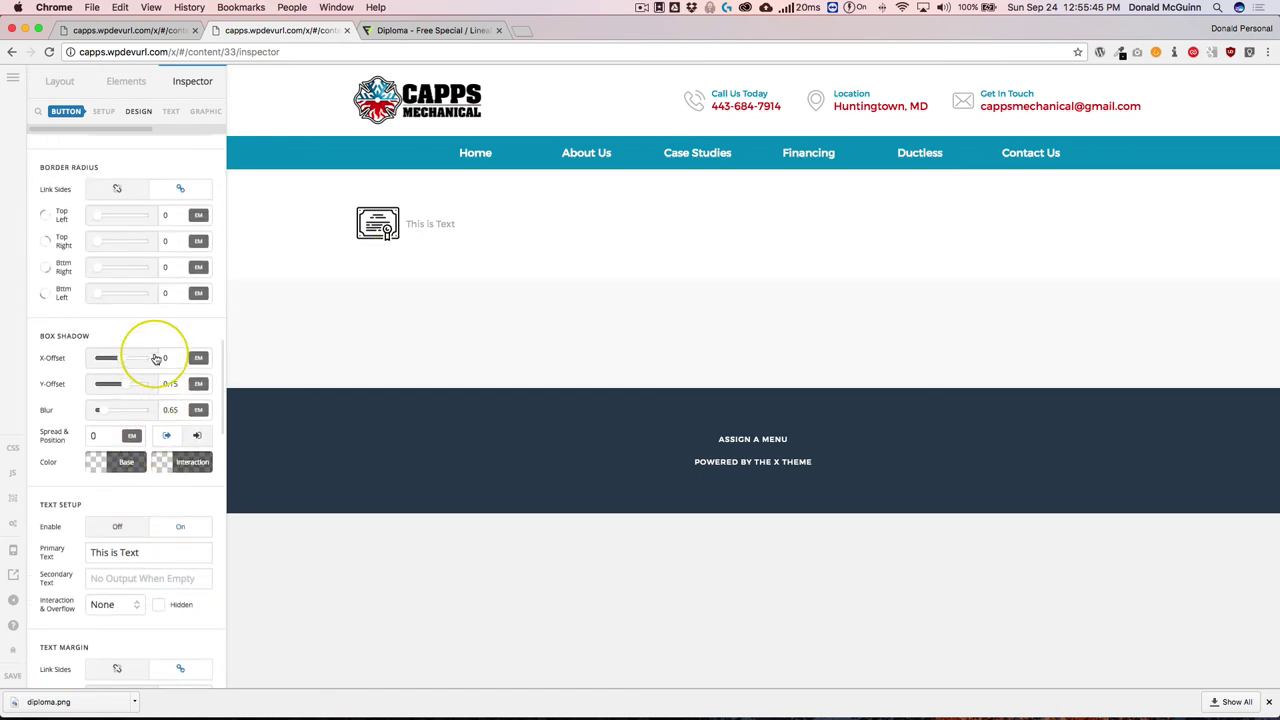
scroll(155, 359, up, 5)
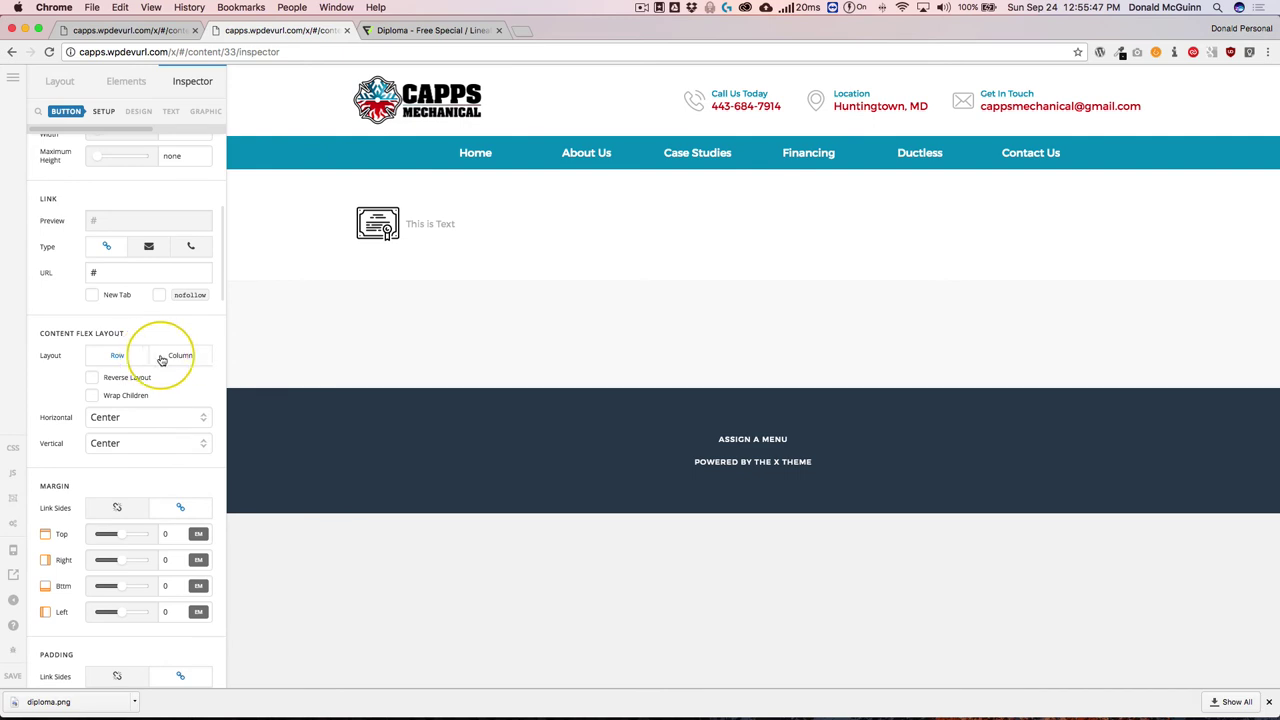
click(180, 357)
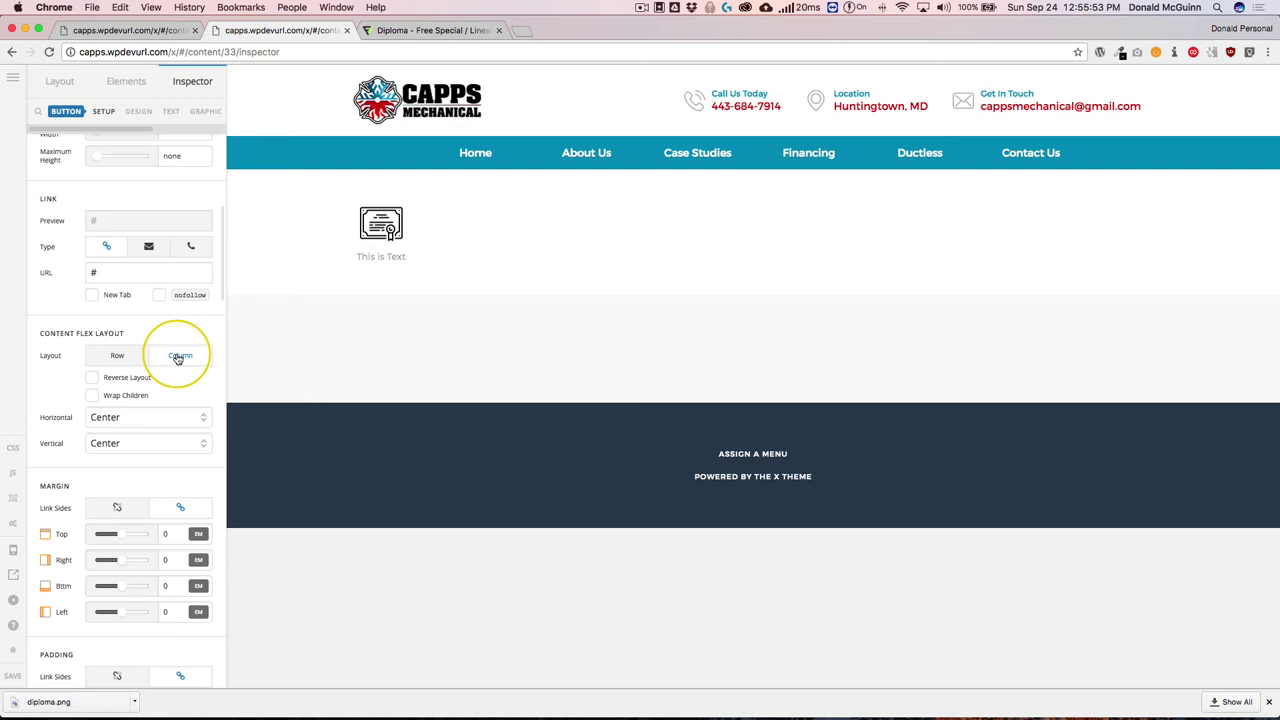
- Try the email and phone link types for the Social element and return the link to the URL type
scroll(140, 335, up, 2)
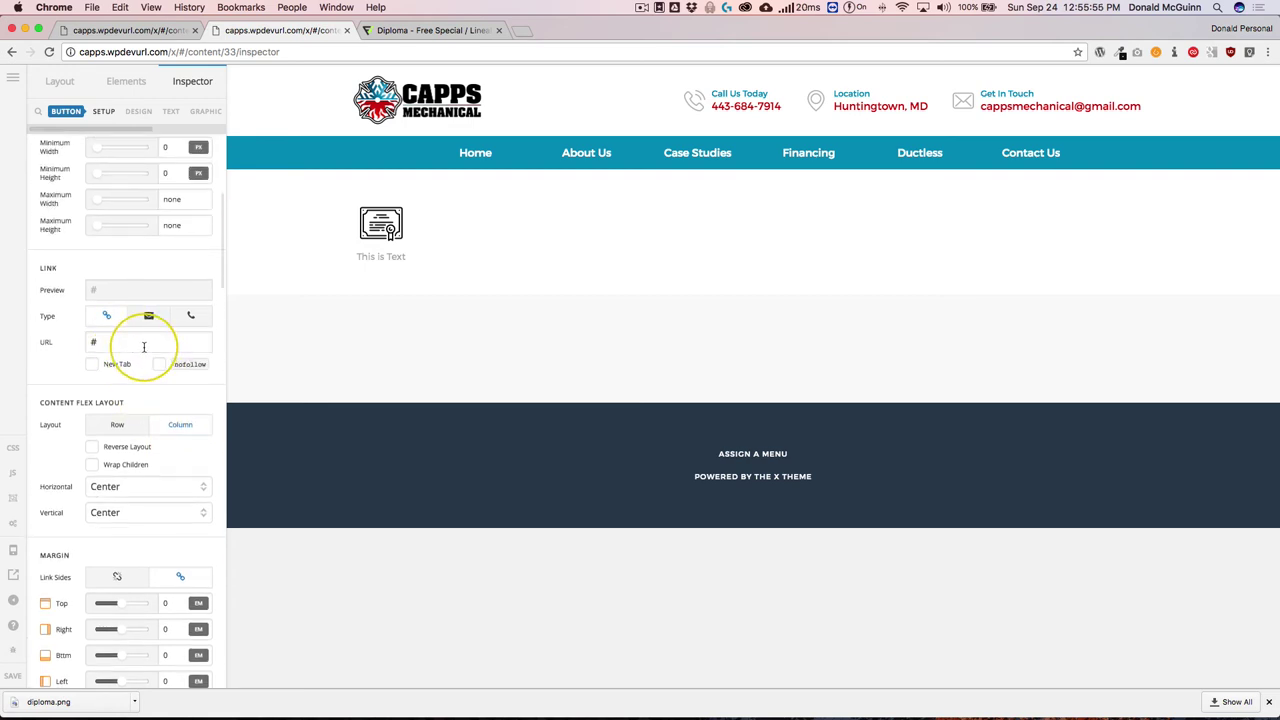
drag(144, 347, 71, 348)
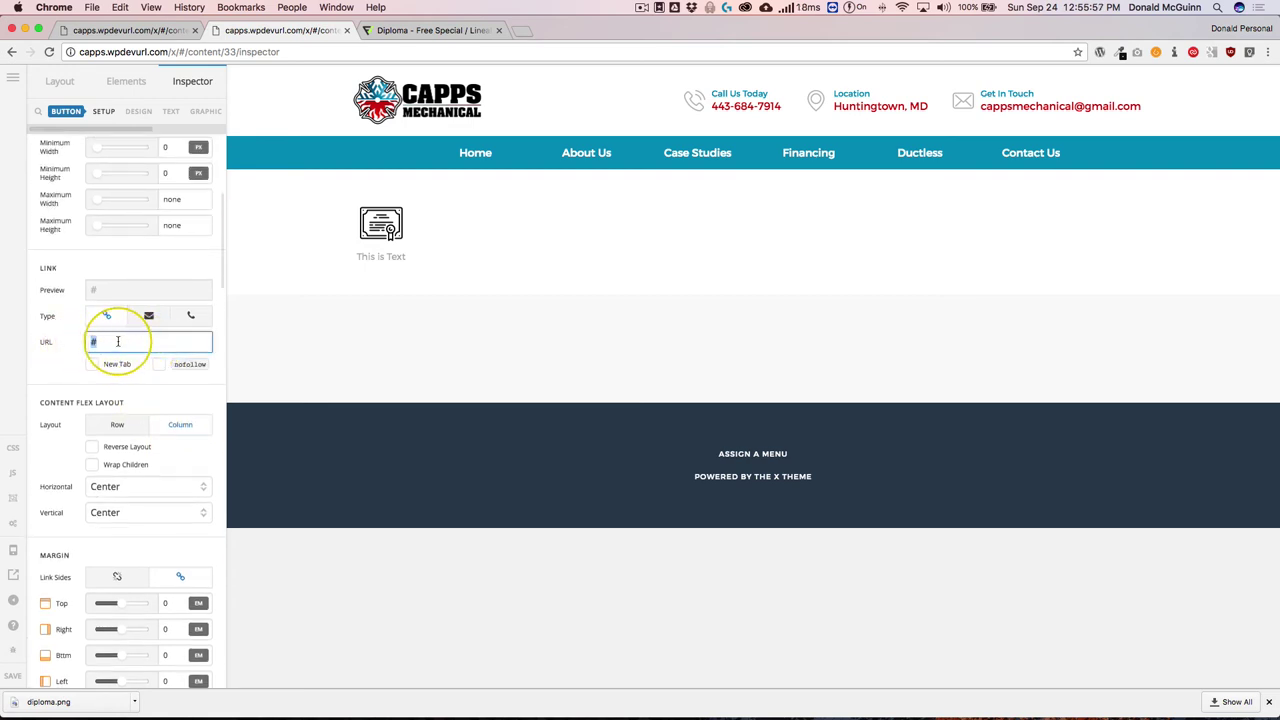
click(148, 318)
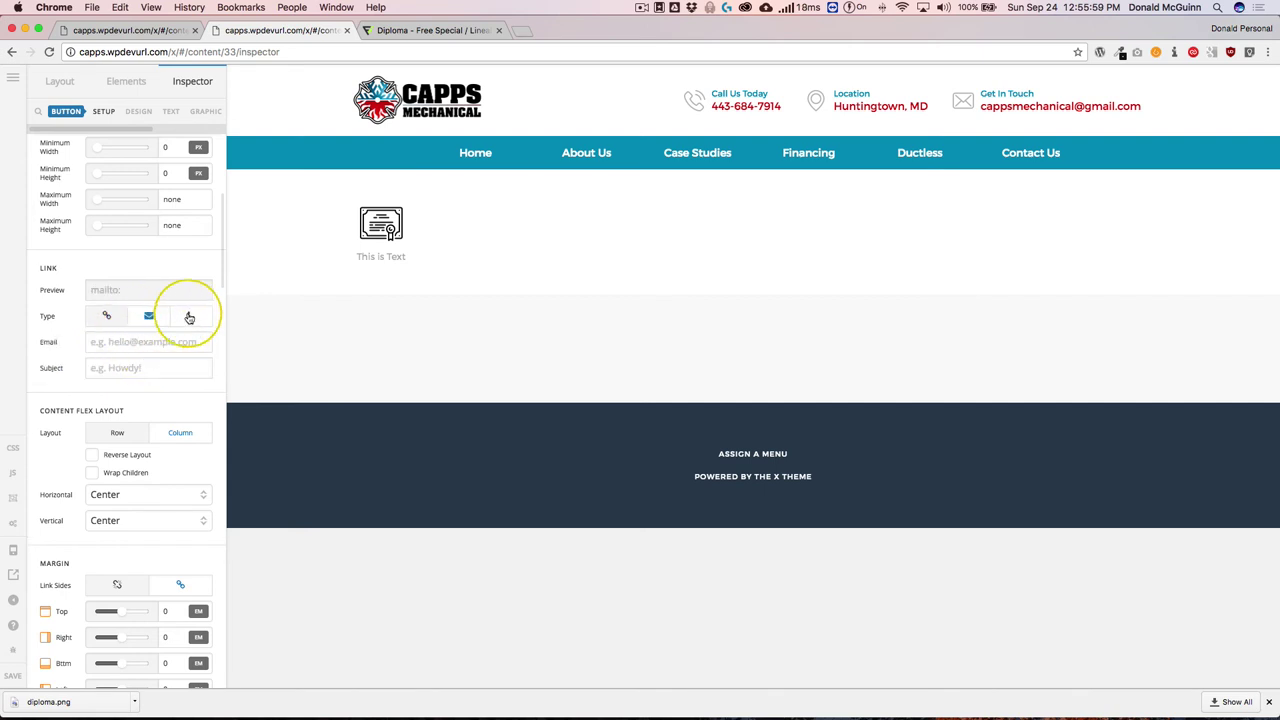
click(189, 318)
click(107, 318)
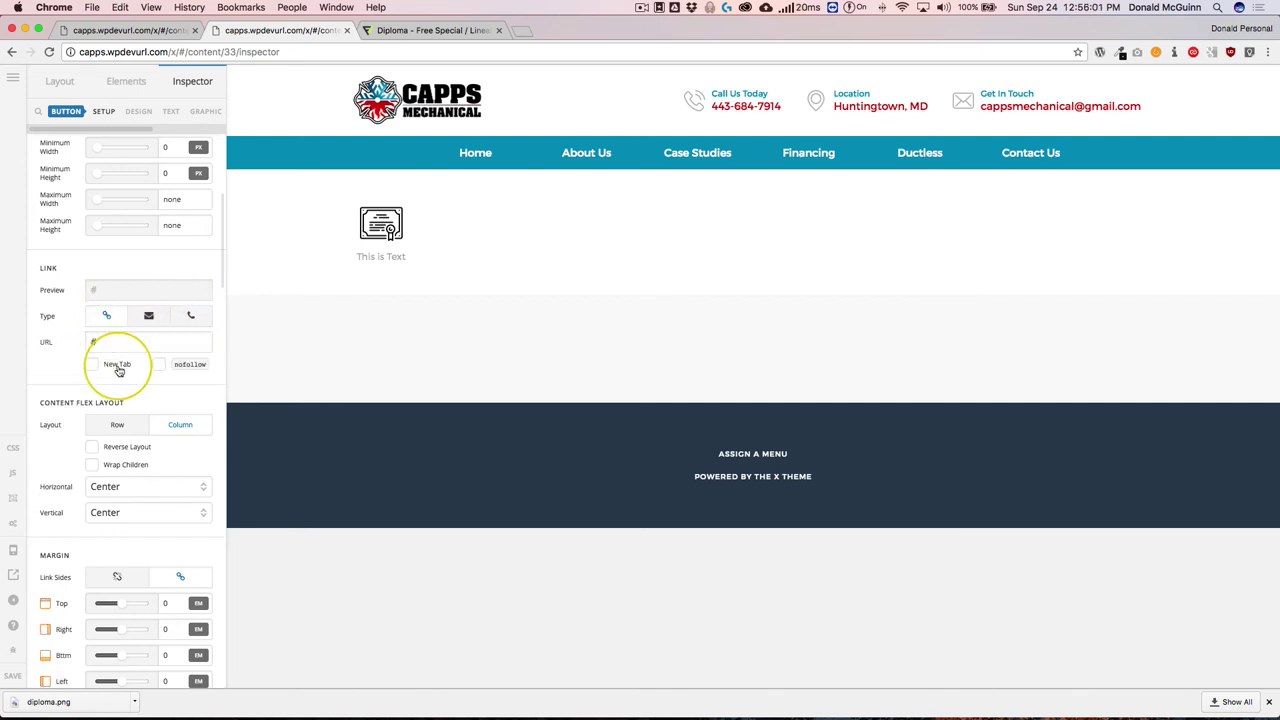
- Enter "Secondary" as the Social element's secondary text
click(171, 111)
click(160, 200)
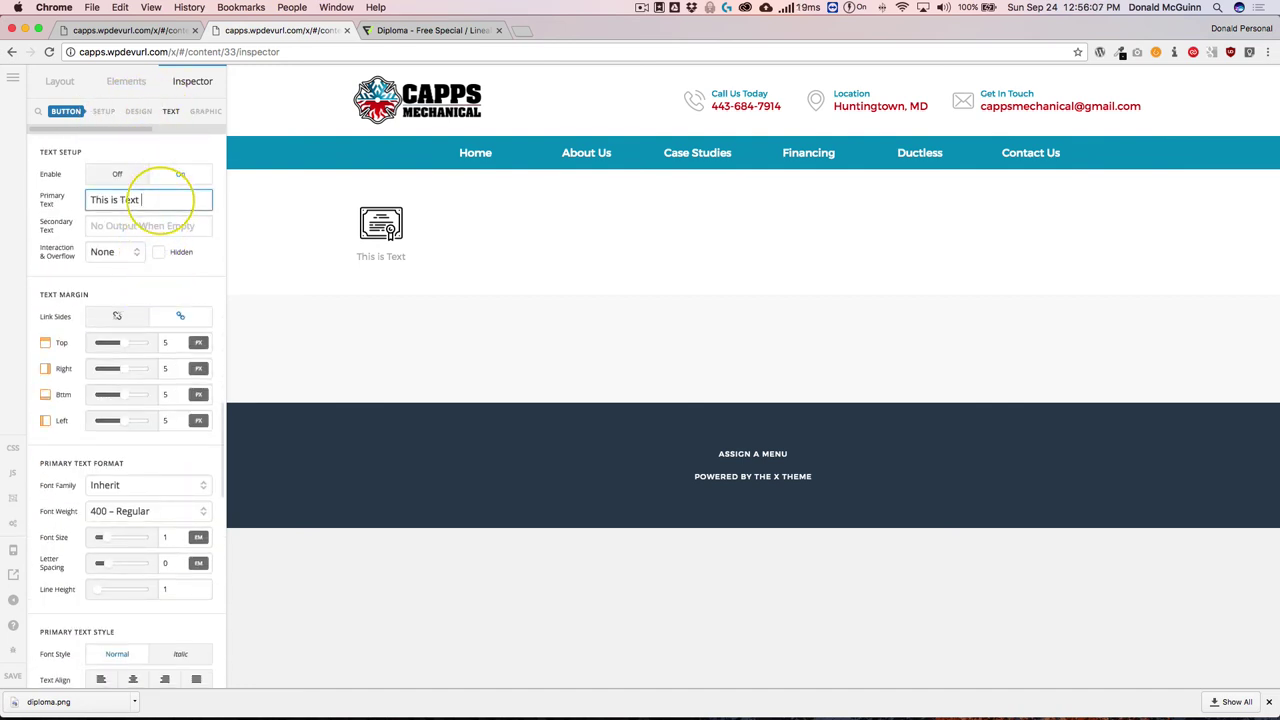
click(139, 220)
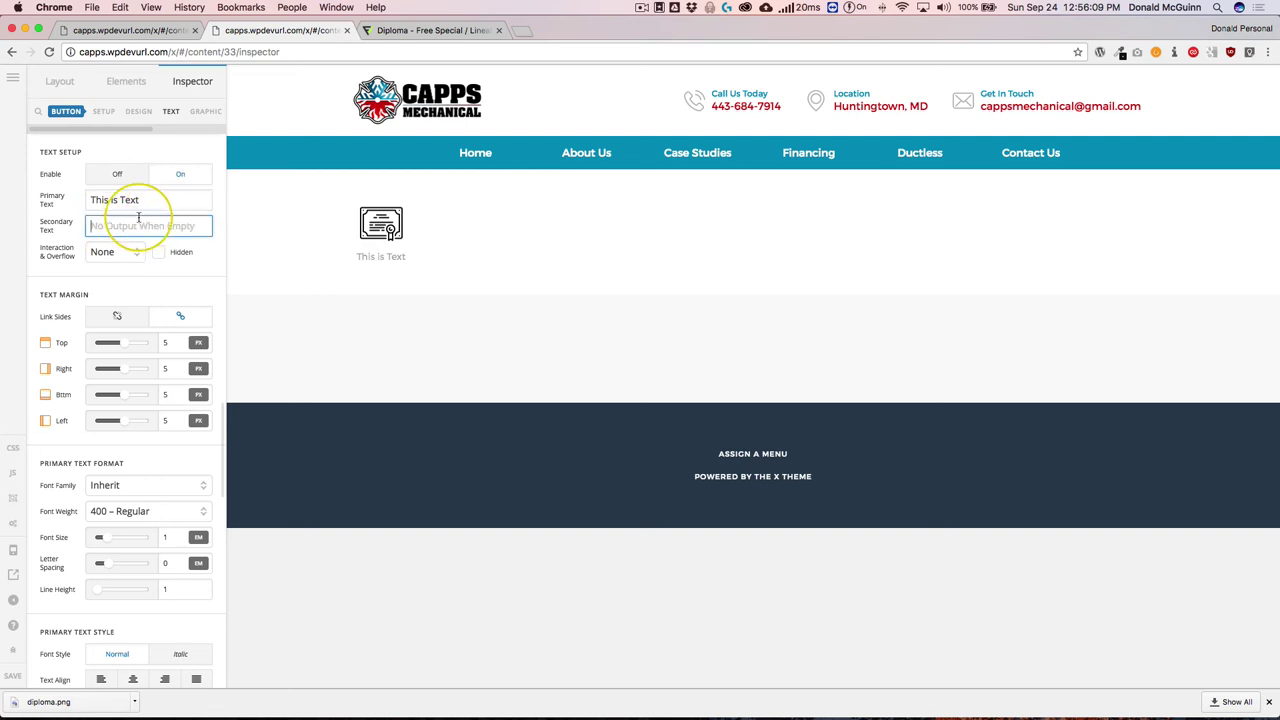
text(Secondary)
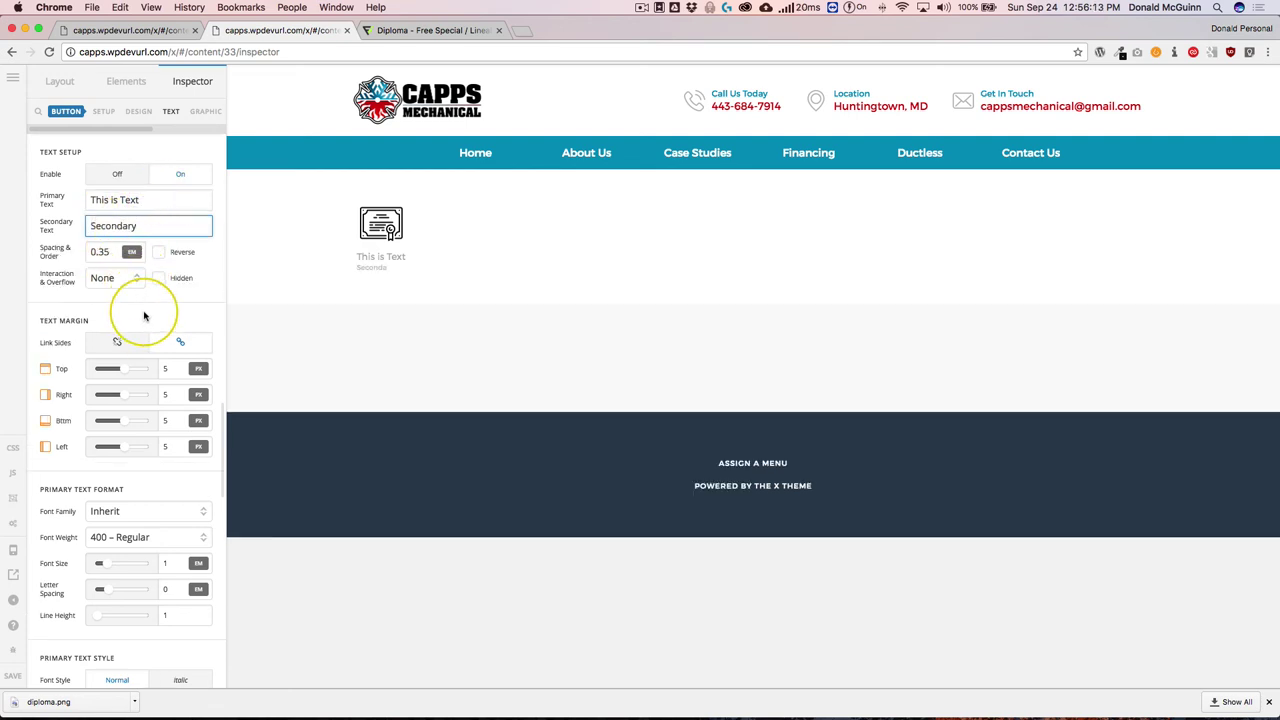
click(136, 311)
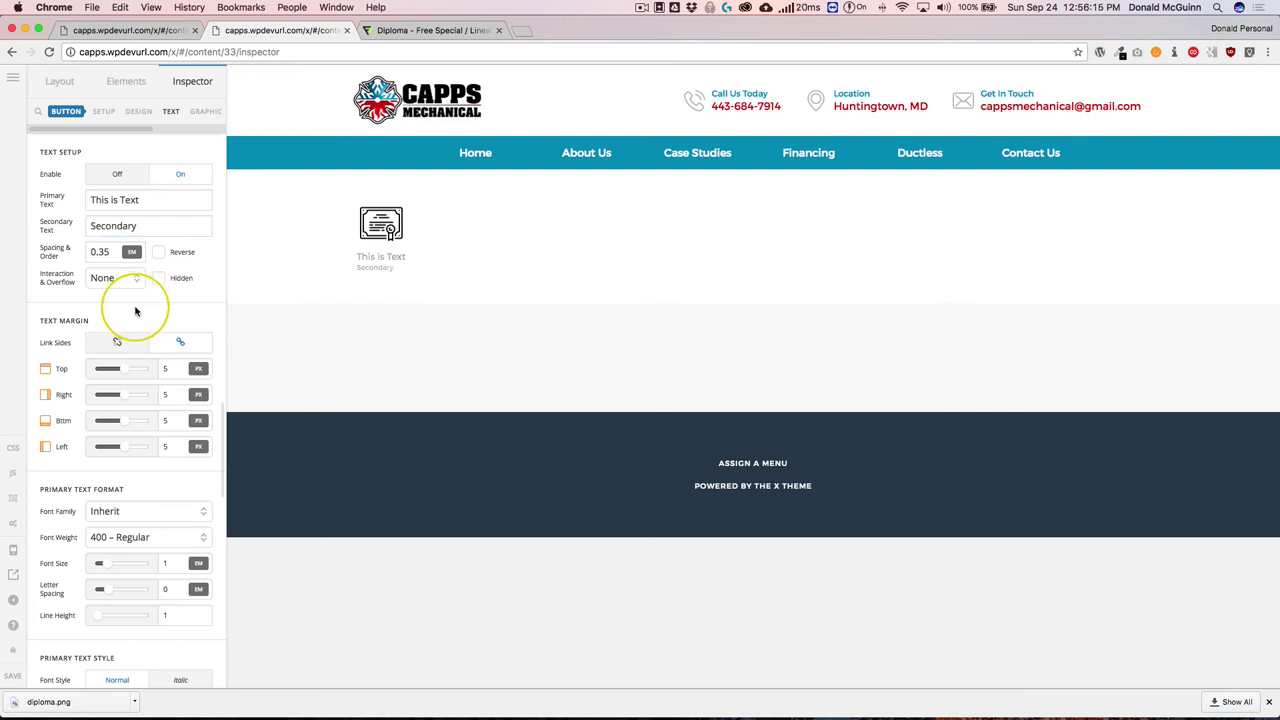
- Center-align both the primary text and the secondary text of the Social element
scroll(133, 311, down, 6)
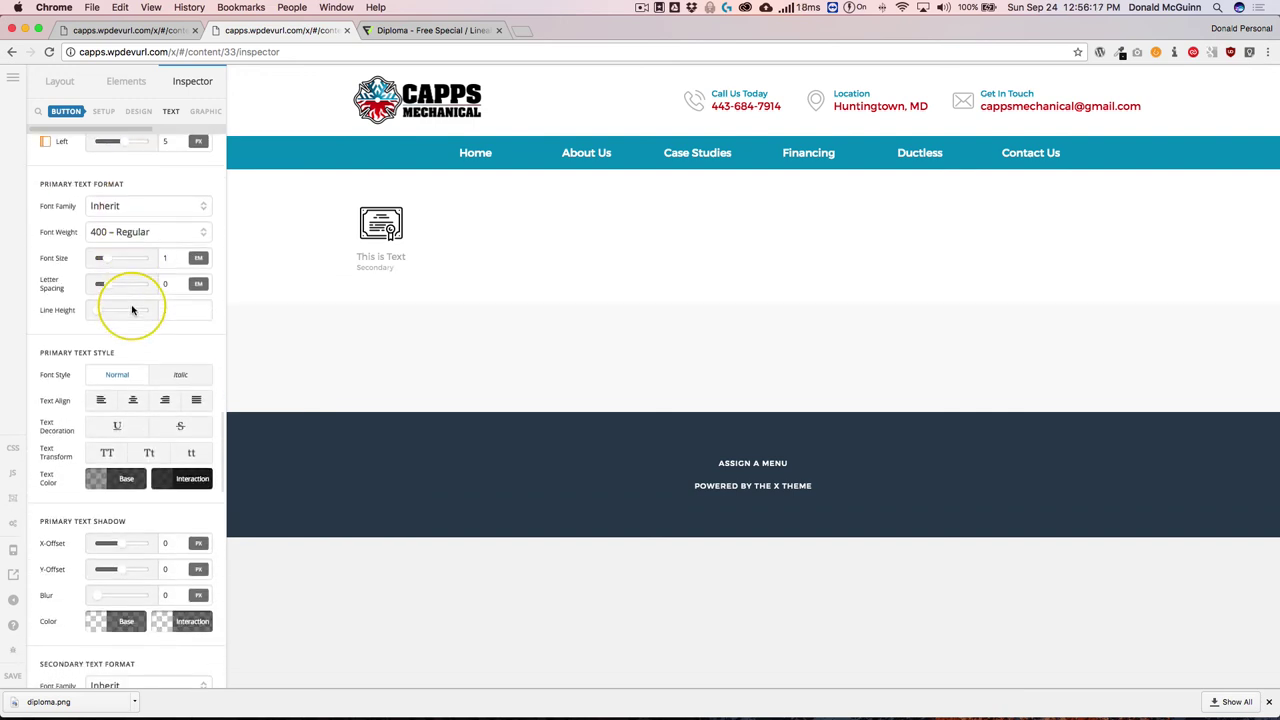
click(133, 398)
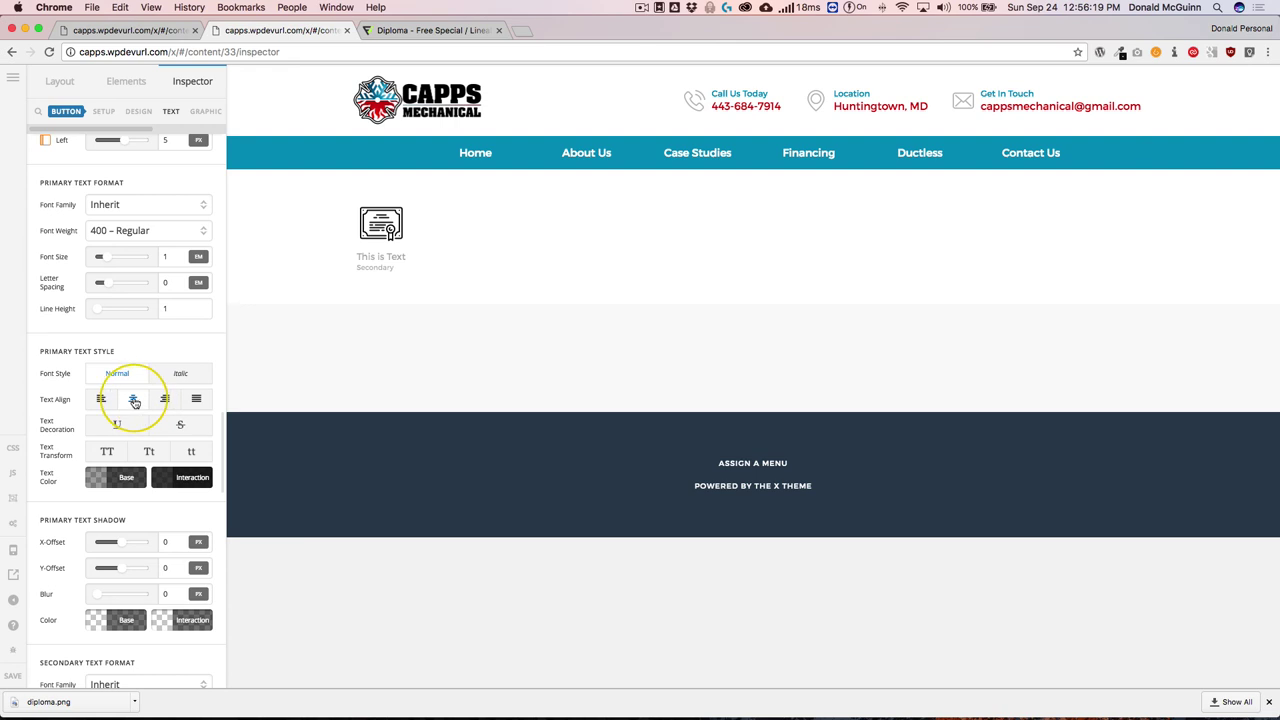
scroll(135, 401, down, 3)
scroll(135, 401, down, 5)
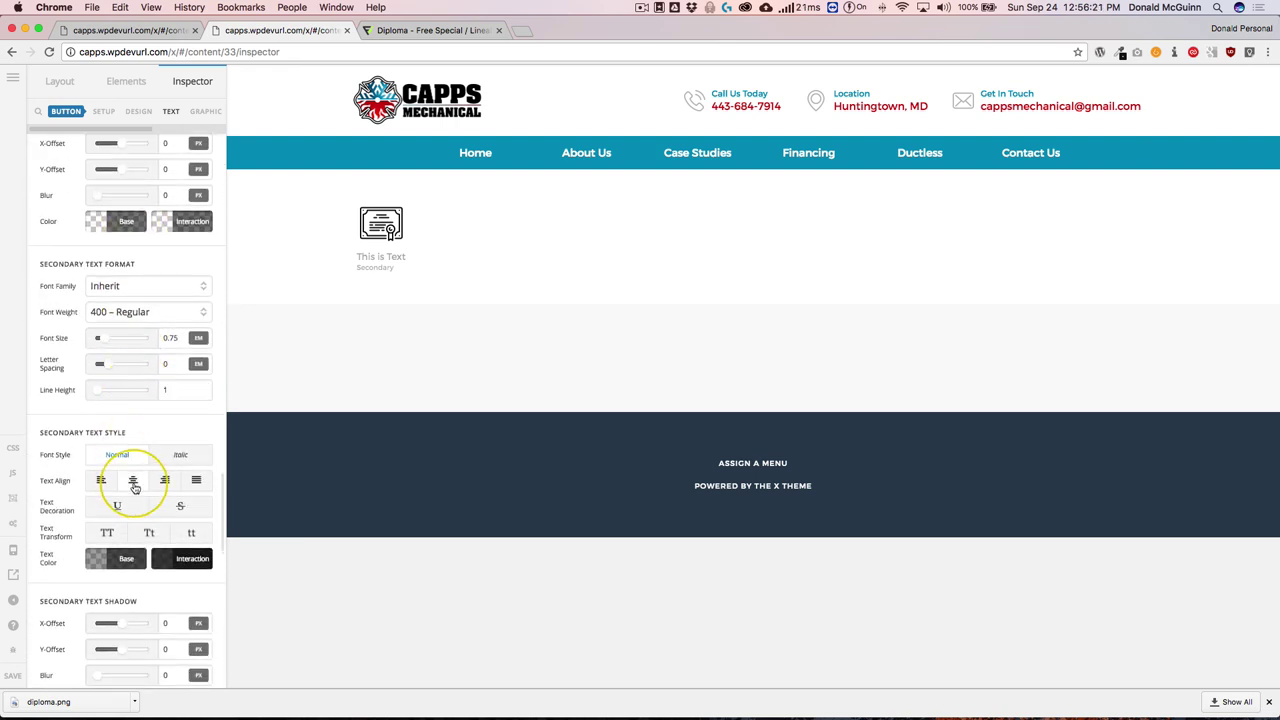
click(133, 483)
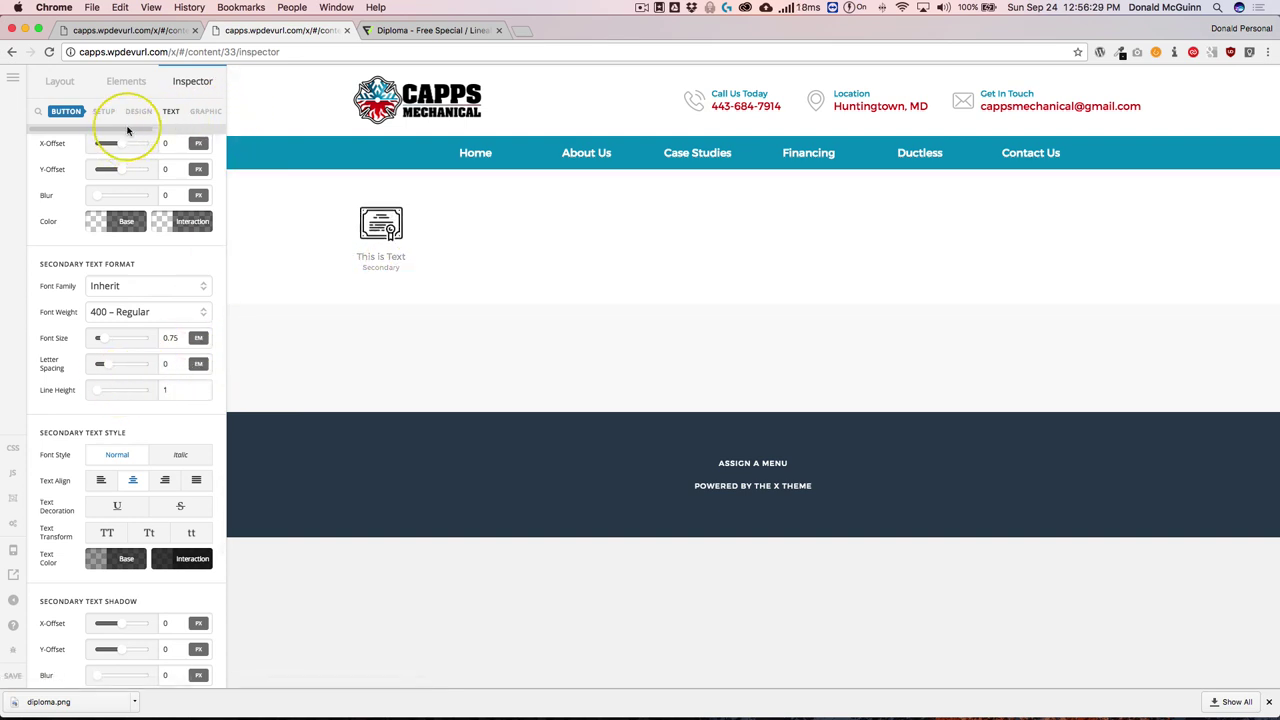
- Check the Social element's customize settings for ID, class and breakpoints and return to its button setup
drag(127, 130, 205, 115)
click(205, 111)
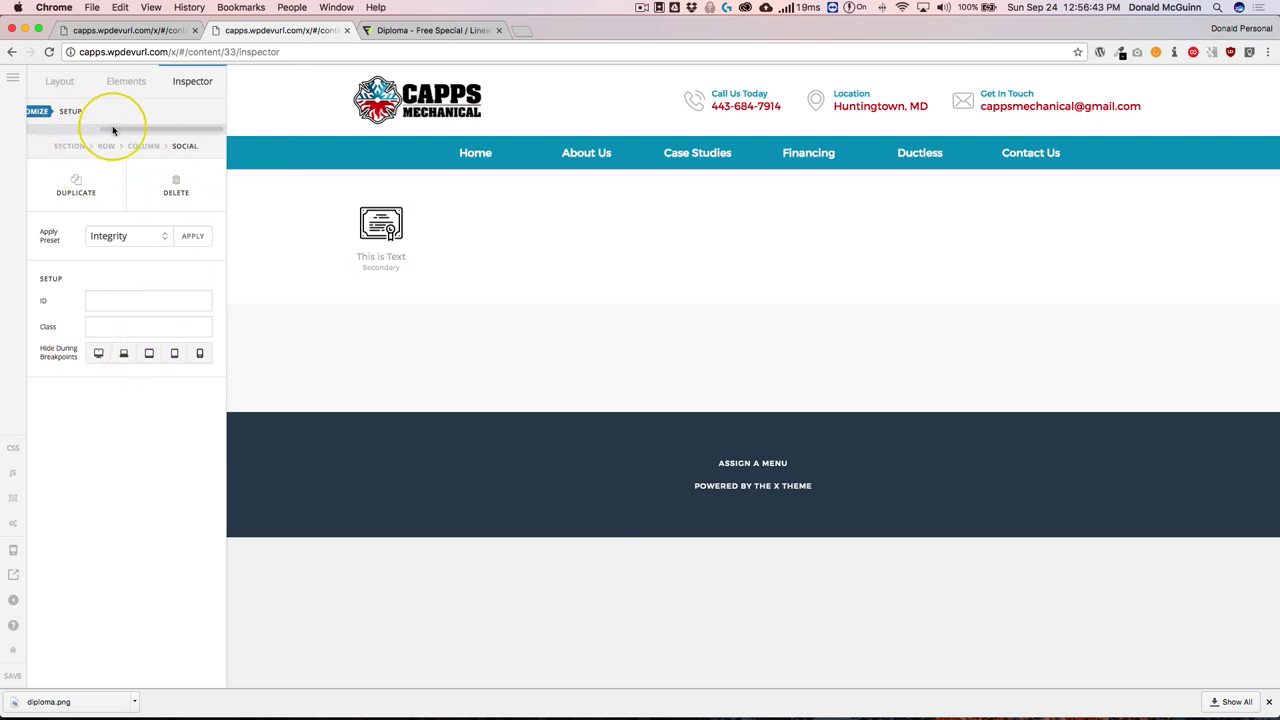
drag(113, 130, 36, 130)
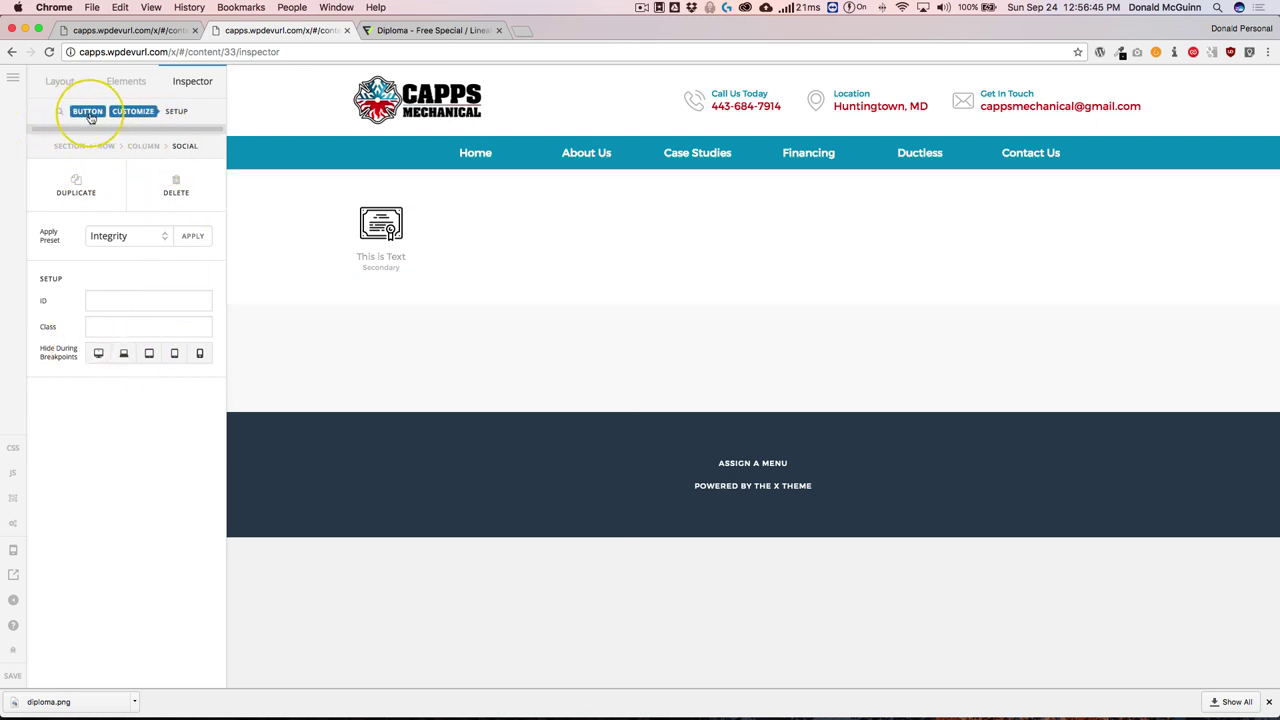
click(90, 117)
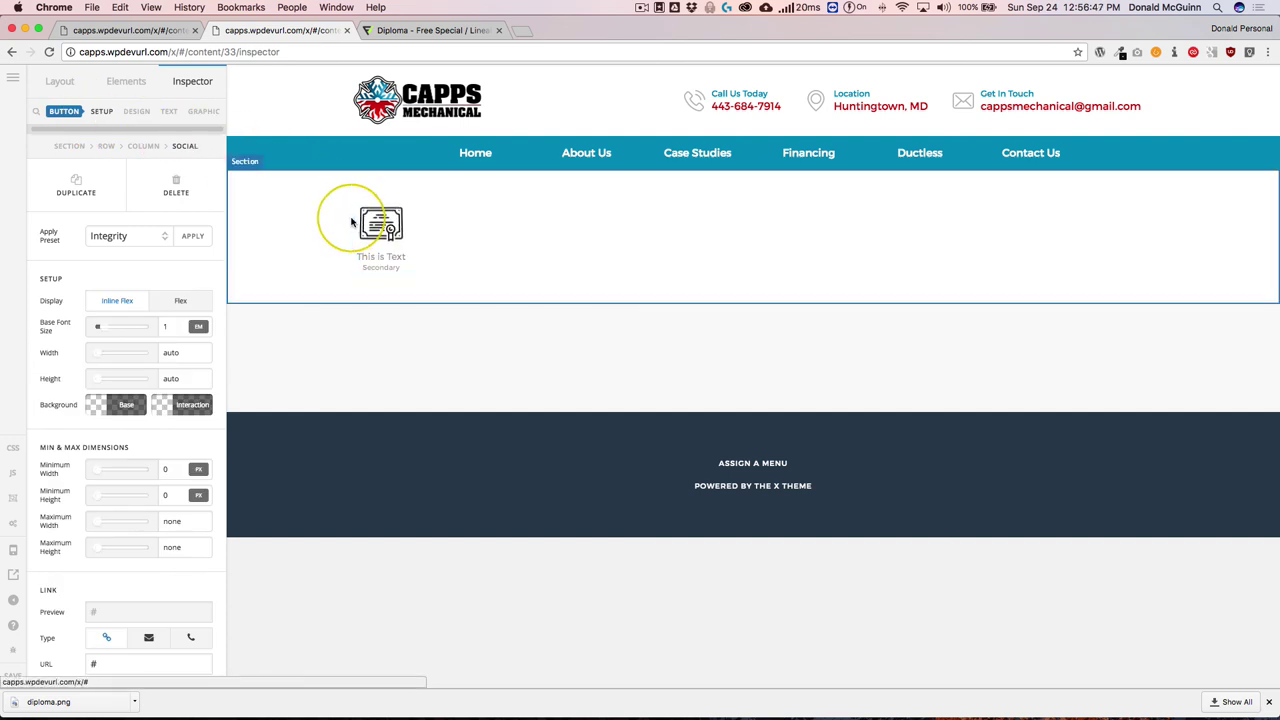